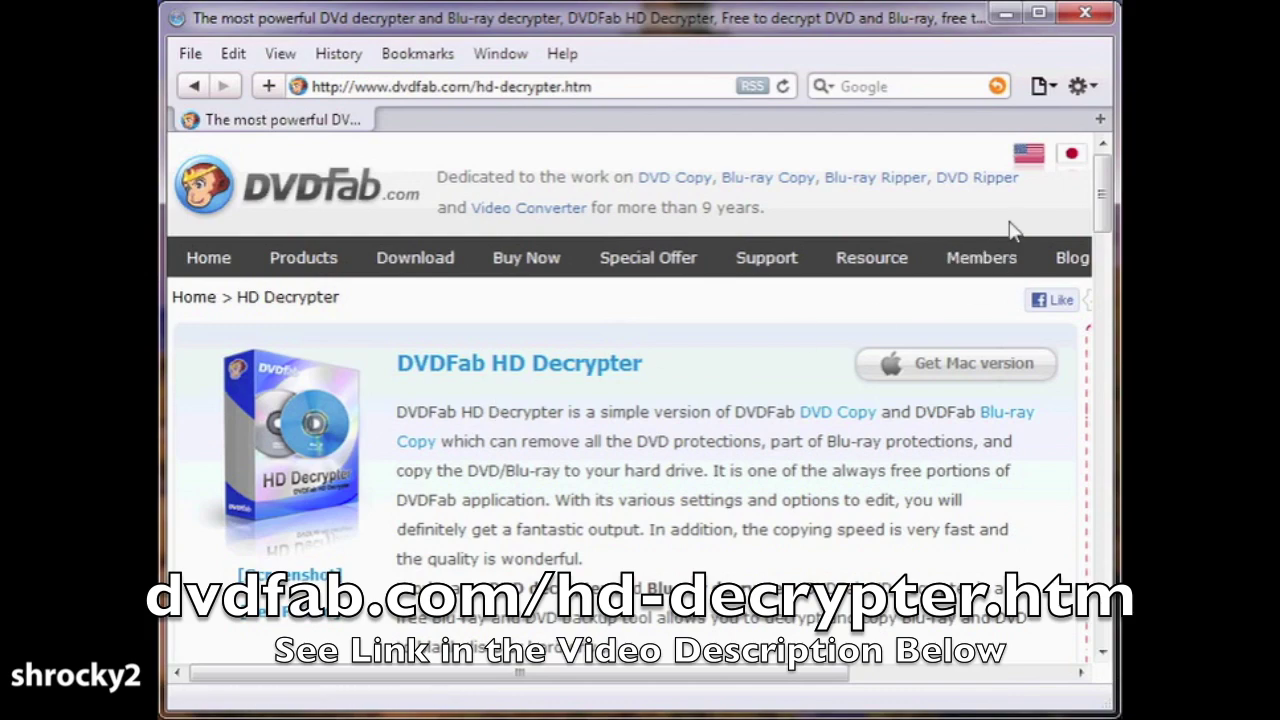
Scroll down through the dvdfab.com HD Decrypter page and back up
drag(1101, 205, 1105, 565)
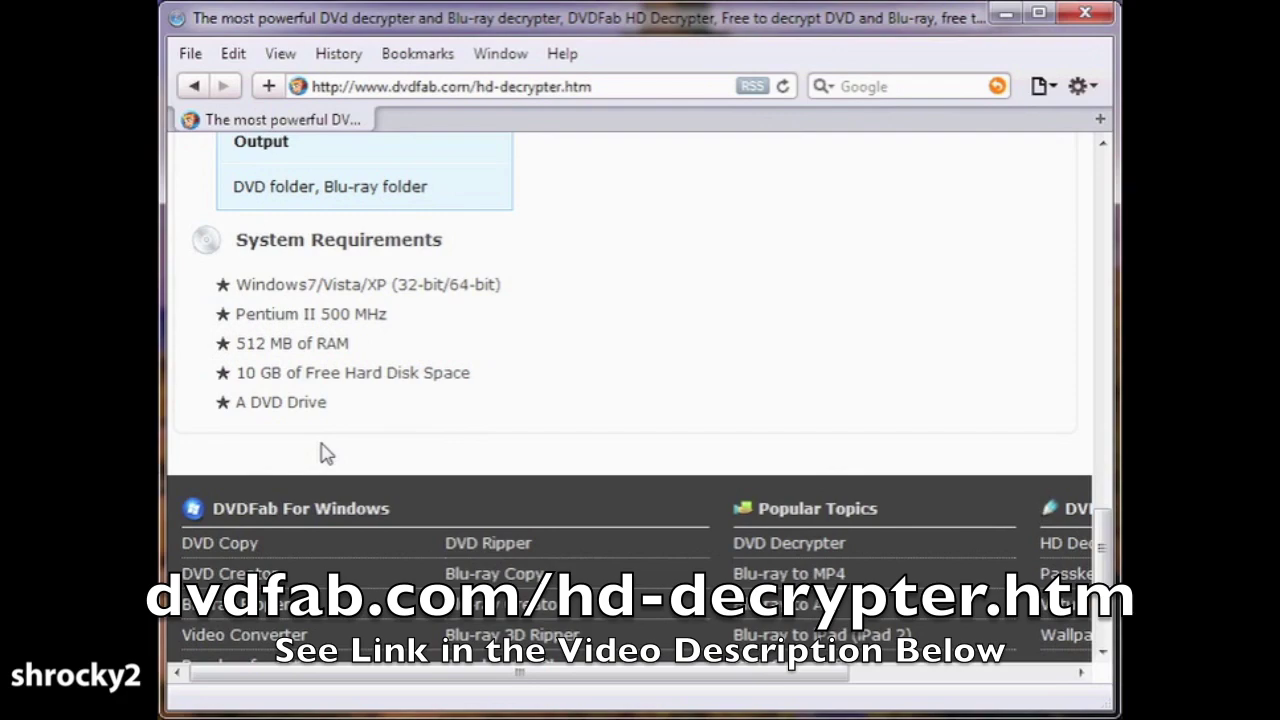
drag(1103, 555, 1096, 272)
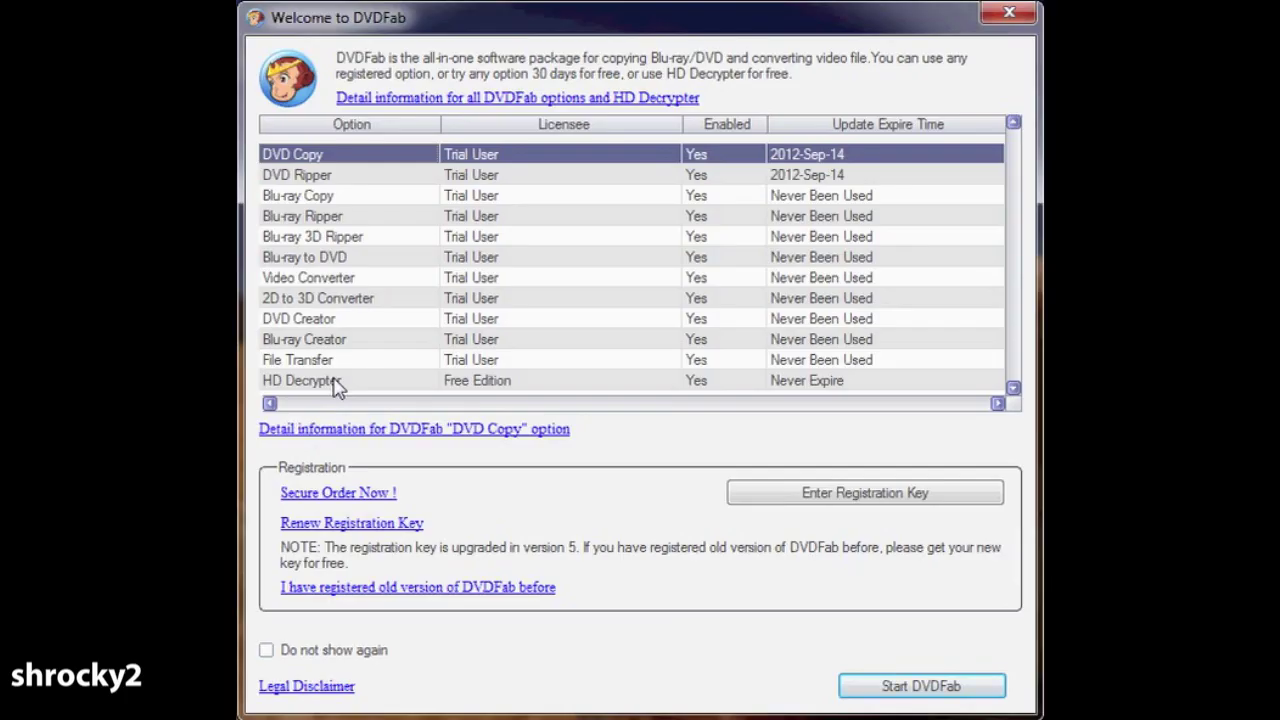
Launch DVDFab with the free HD Decrypter option selected
click(158, 186)
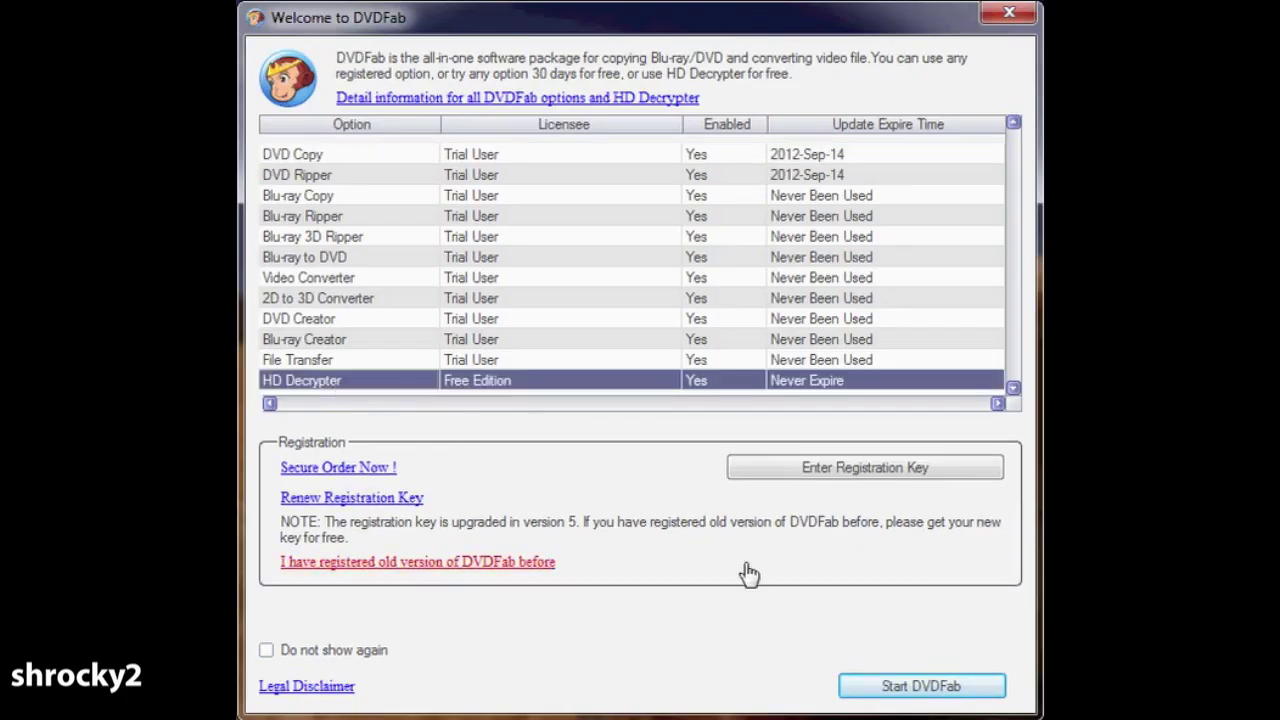
click(877, 690)
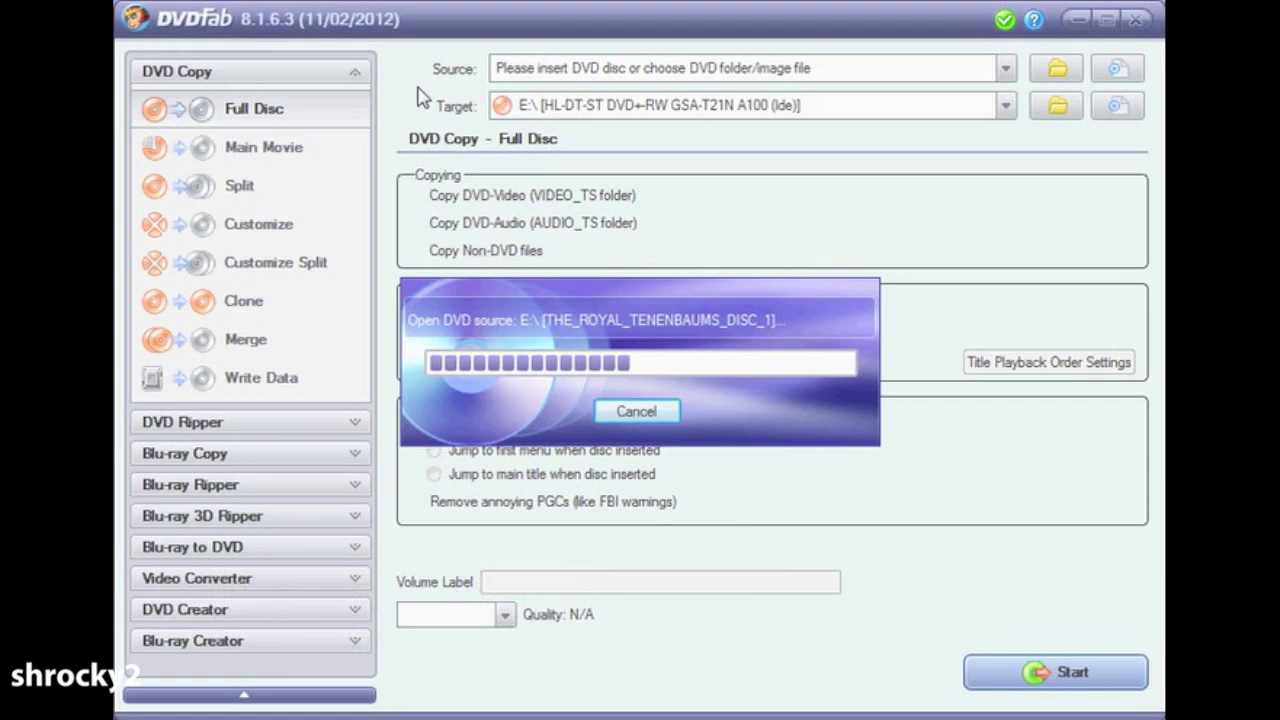
Switch DVD Copy to Main Movie mode so the 1:49:38 title is chosen
click(285, 150)
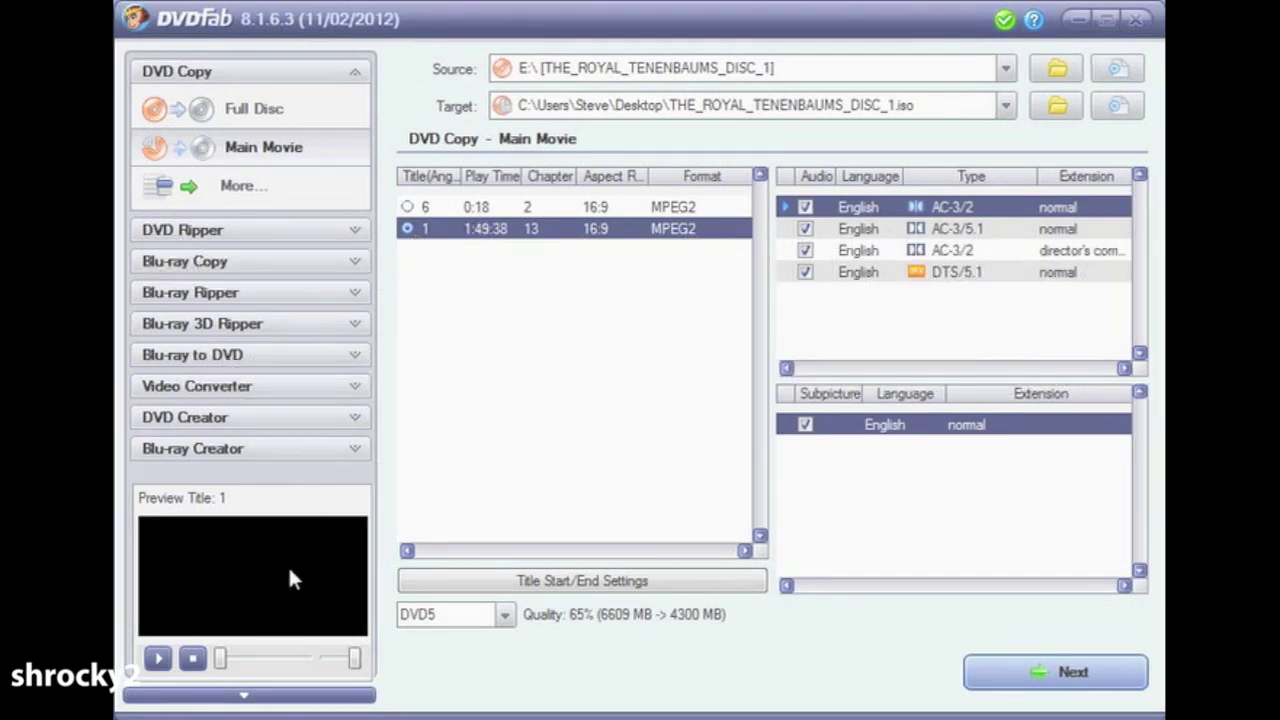
right_click(245, 565)
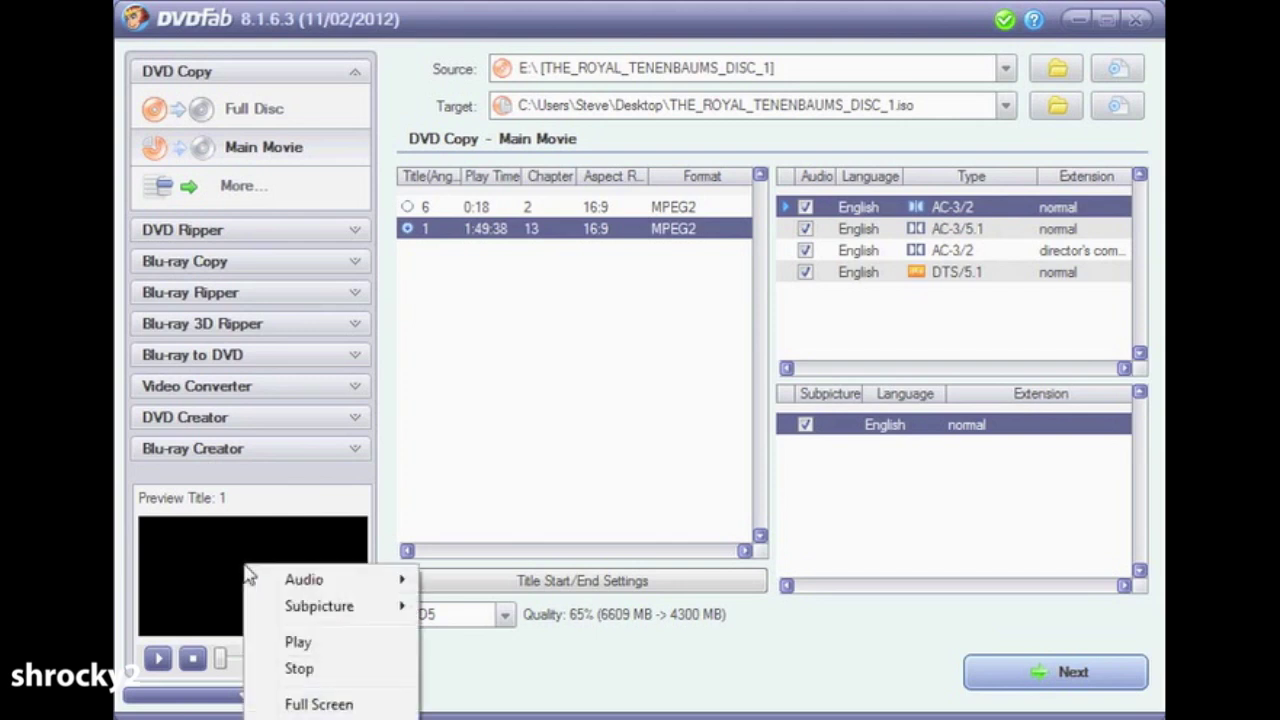
mouse_move(280, 585)
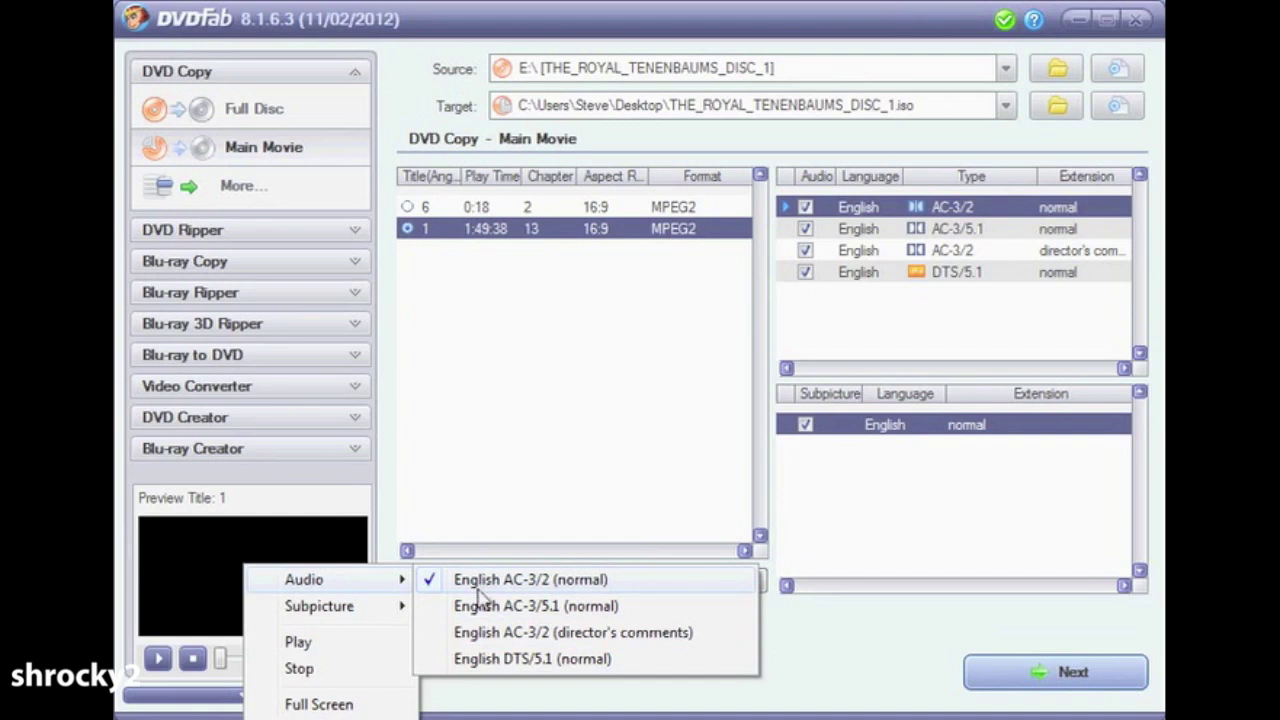
mouse_move(403, 612)
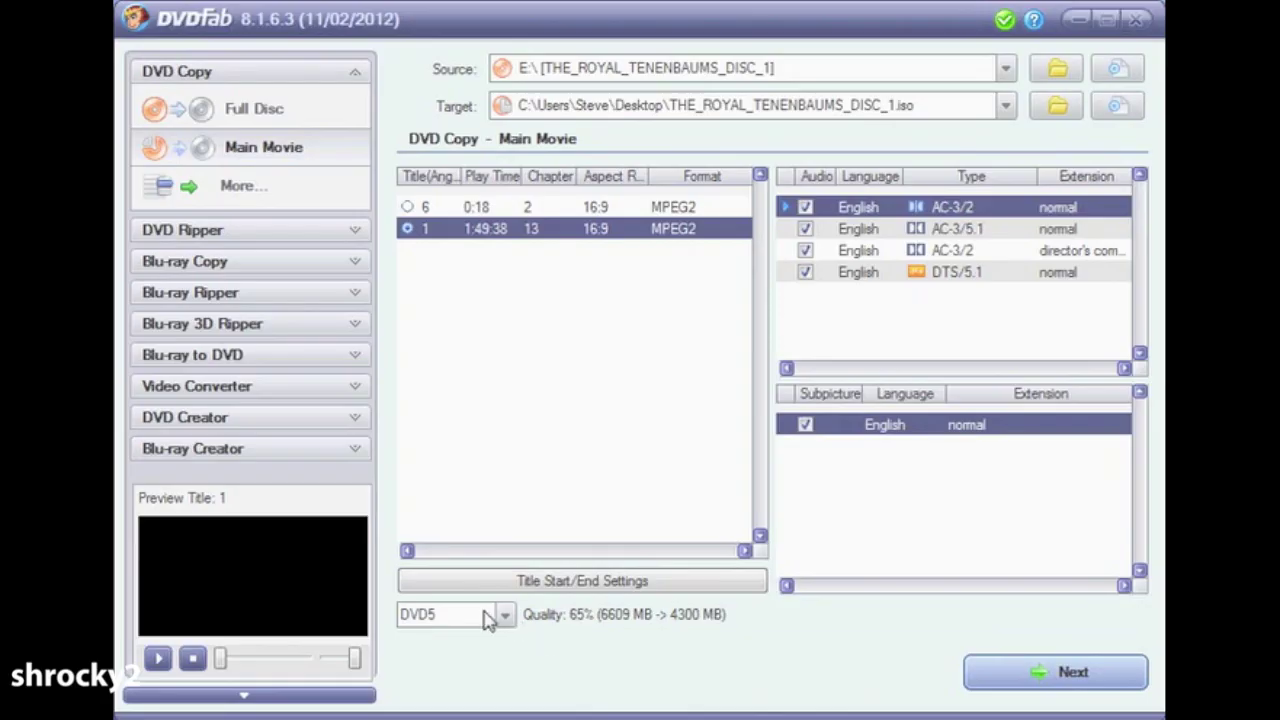
Set DVD9 output at 100% quality with a Desktop ISO target, then proceed
click(485, 619)
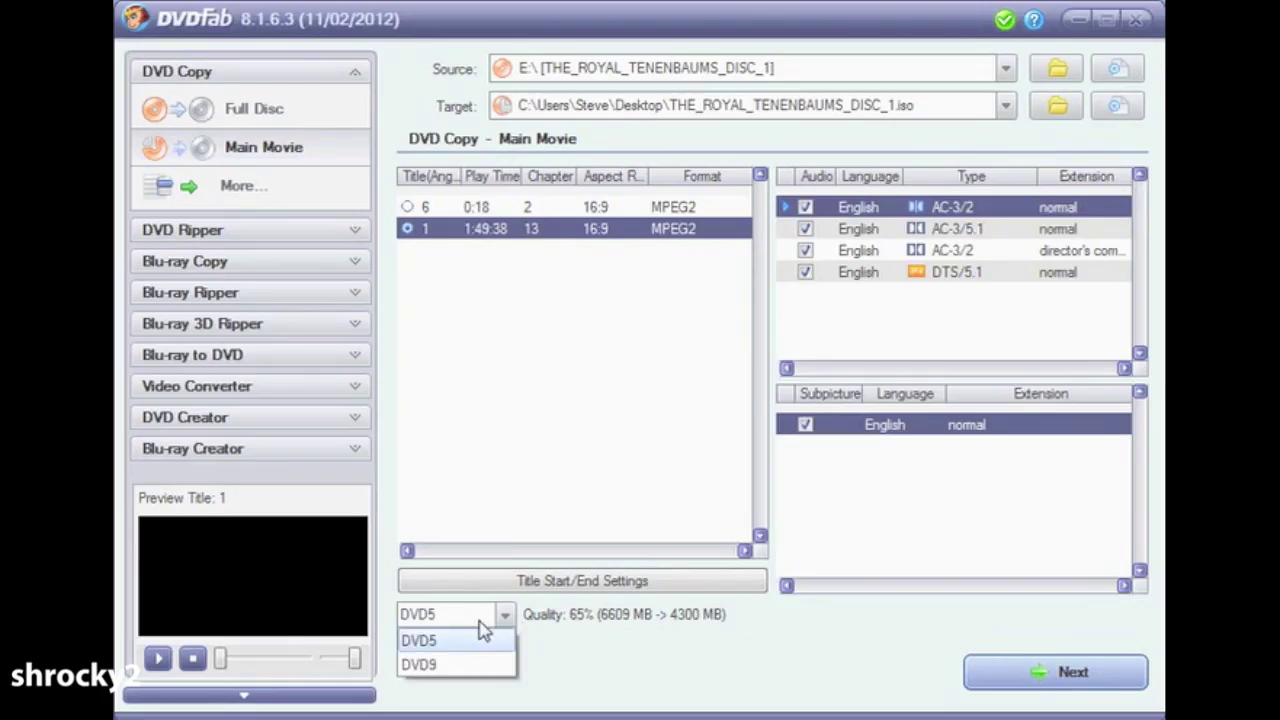
click(473, 668)
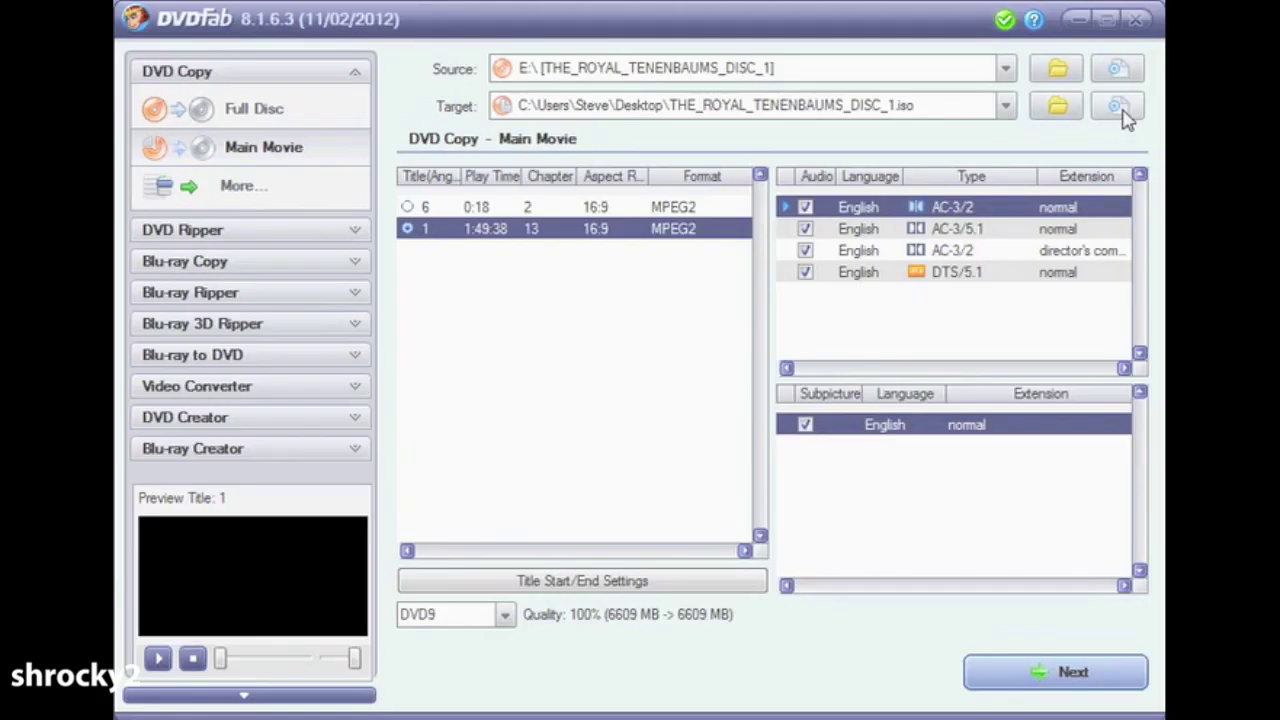
click(1178, 268)
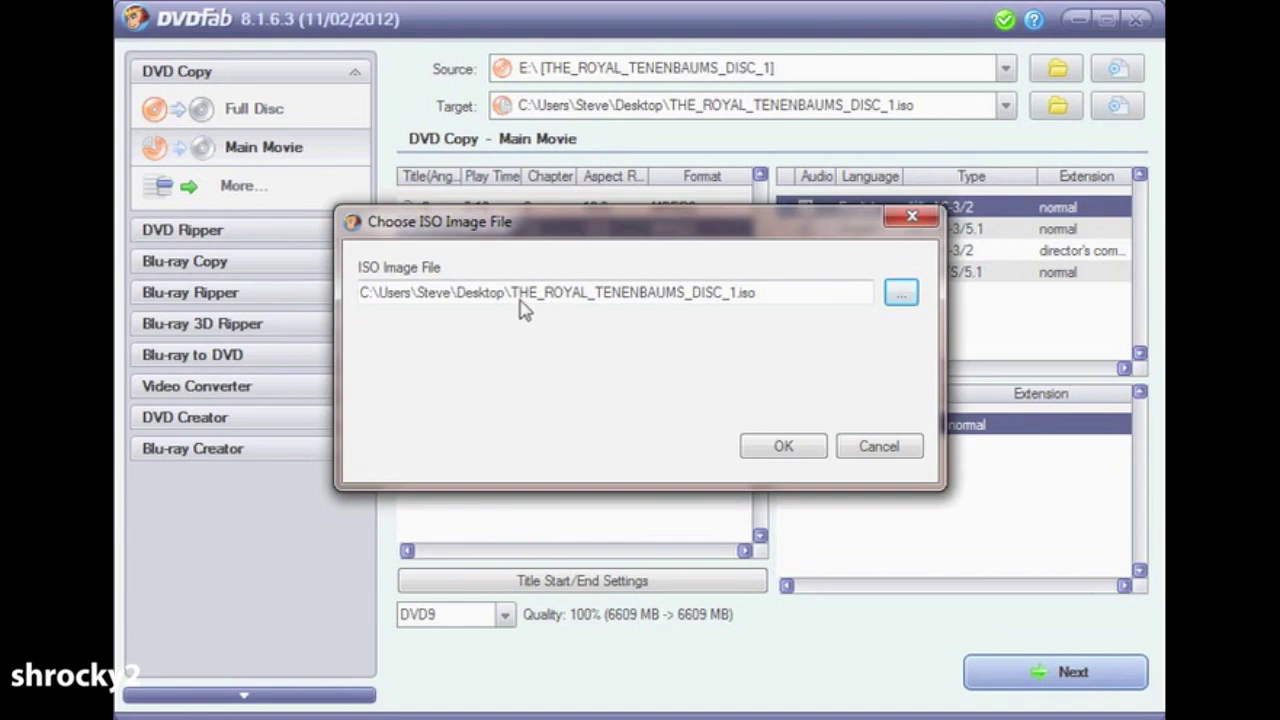
click(900, 294)
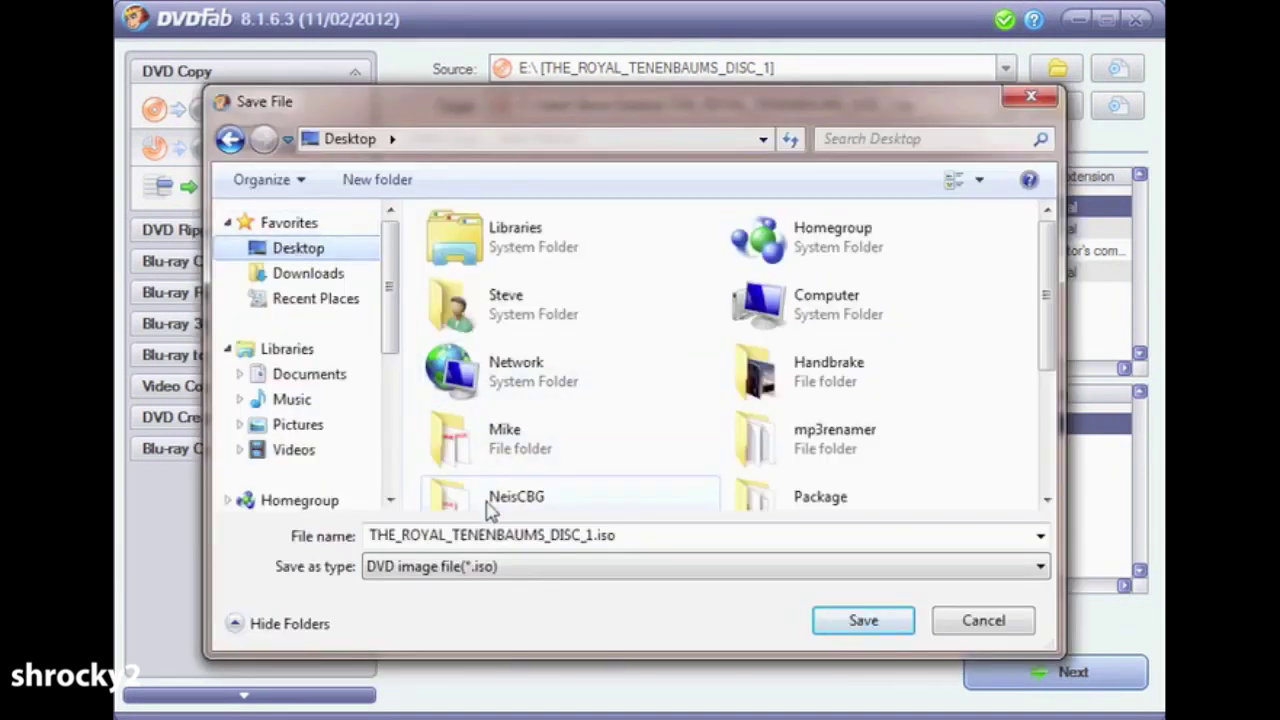
click(862, 622)
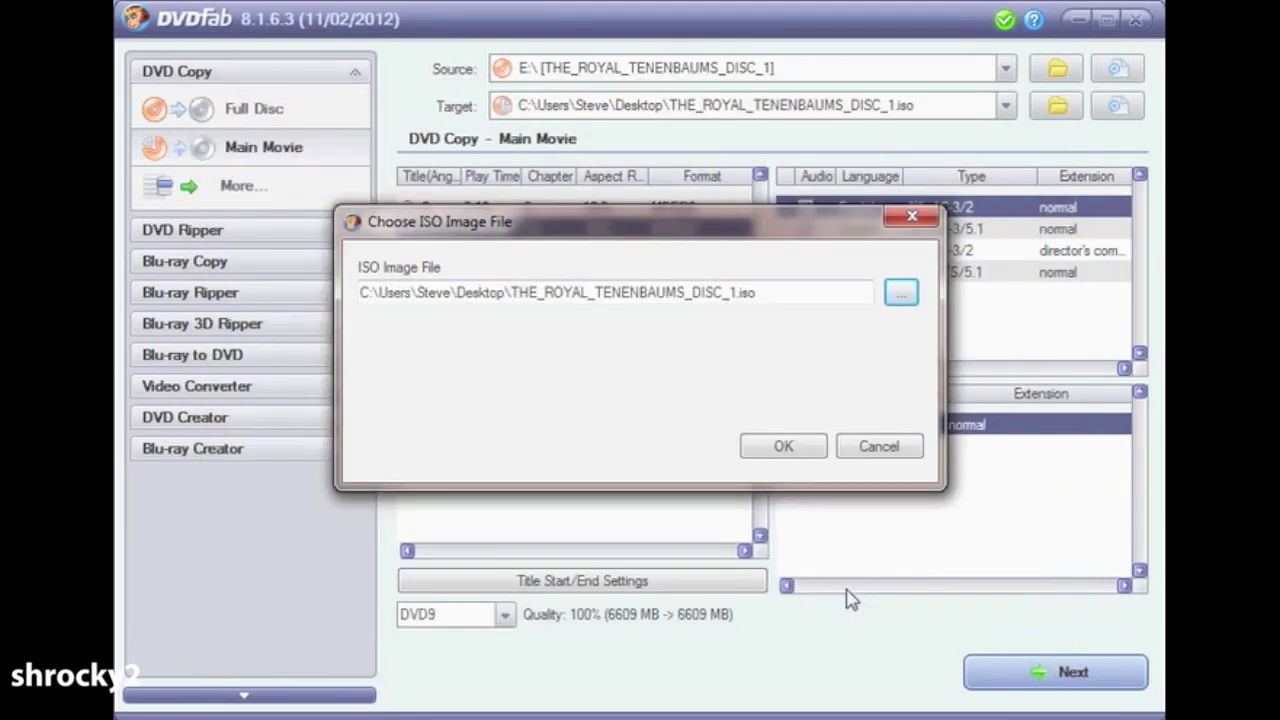
click(781, 446)
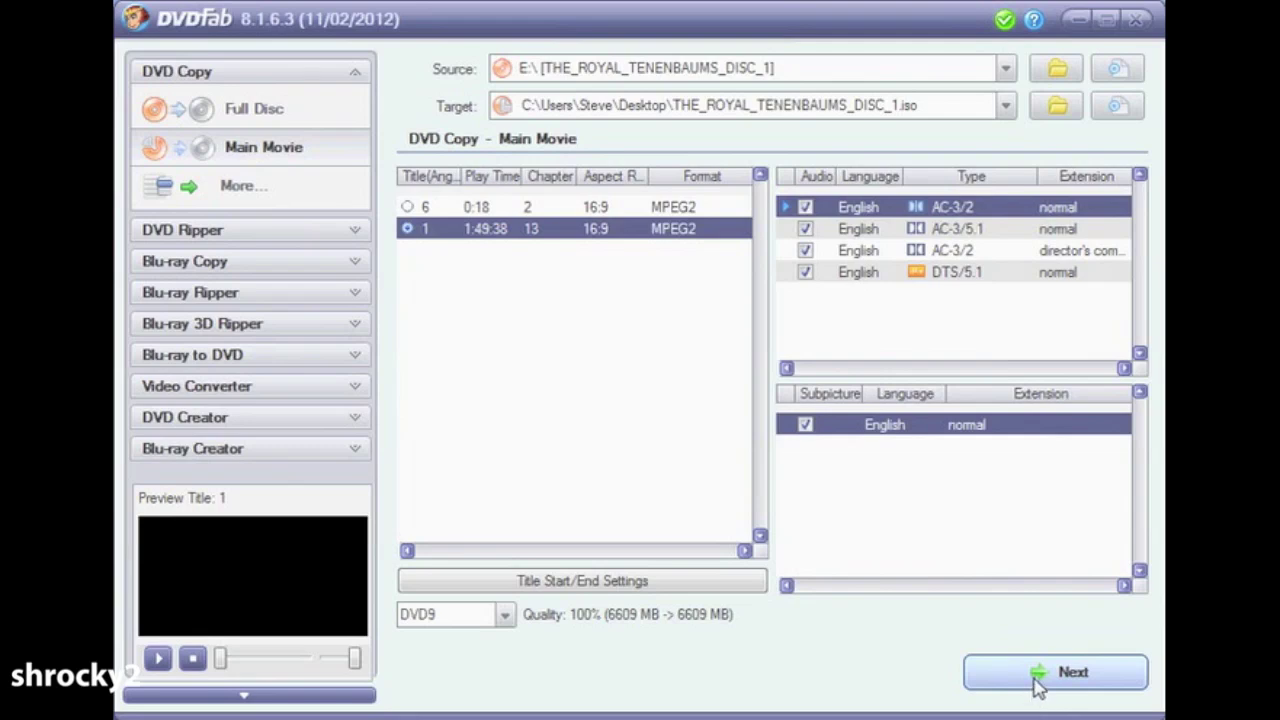
click(1037, 678)
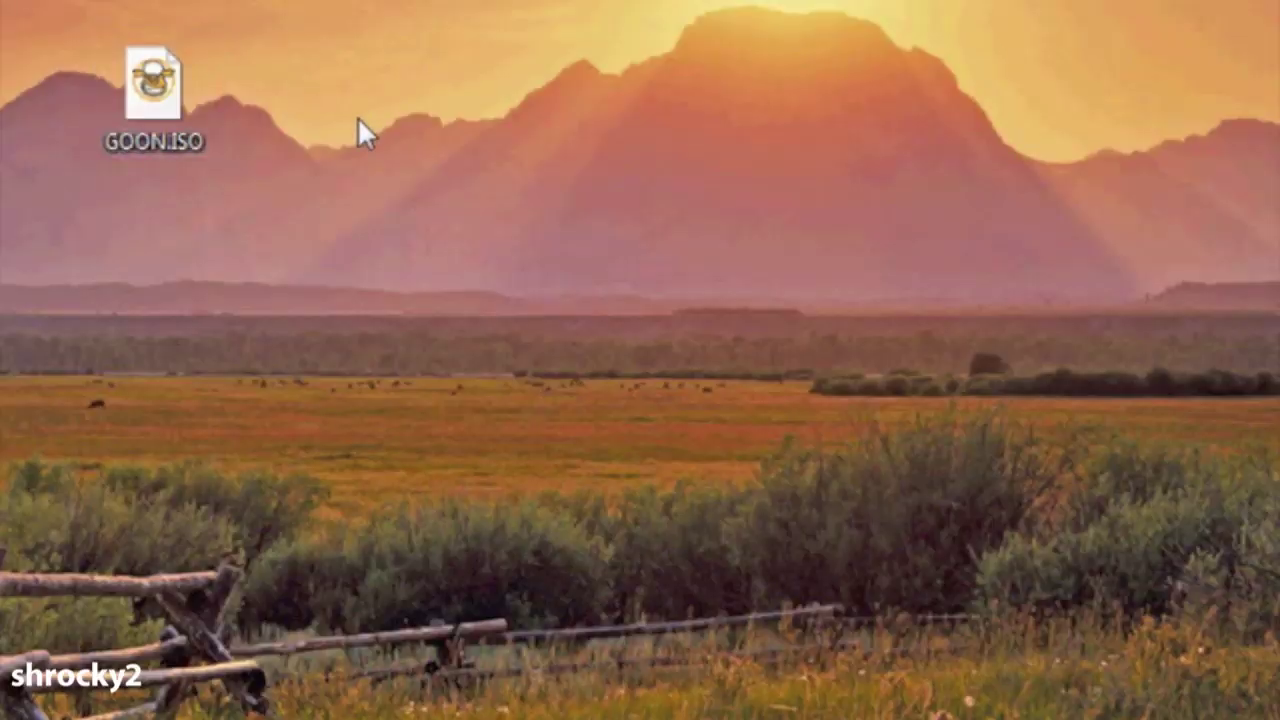
Open GOON.ISO from the desktop with Windows Disc Image Burner
right_click(159, 107)
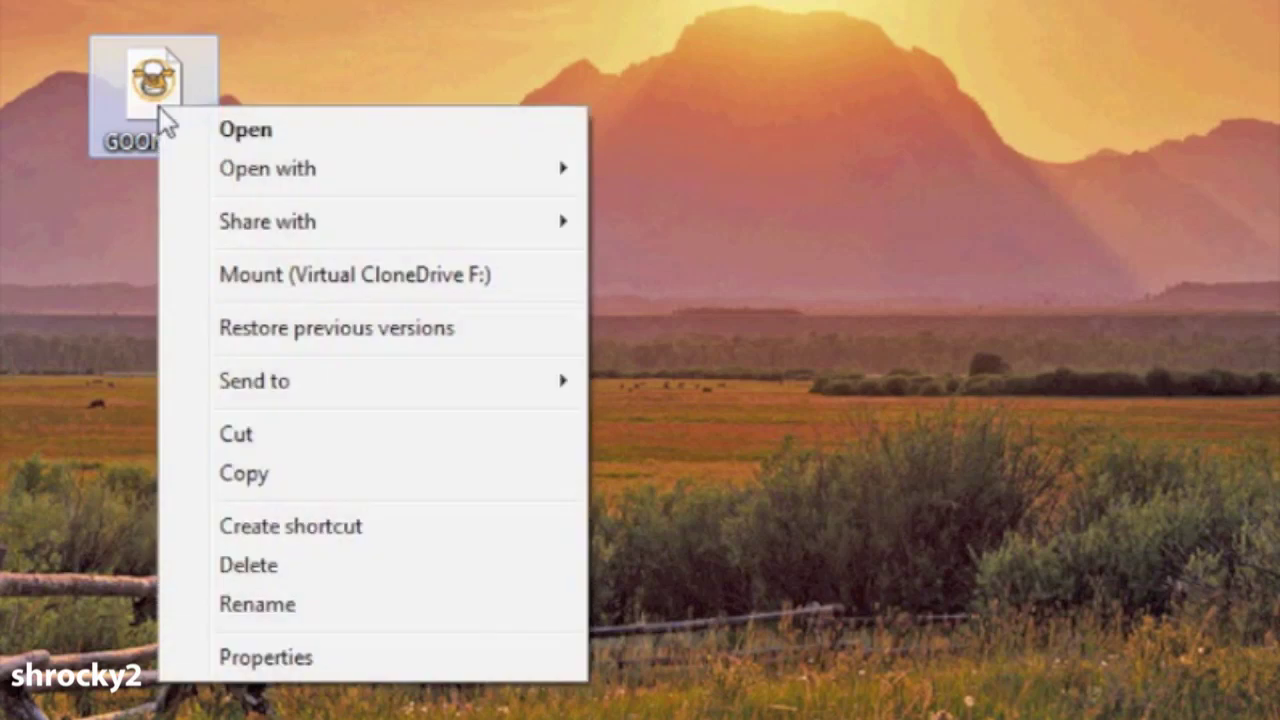
mouse_move(199, 170)
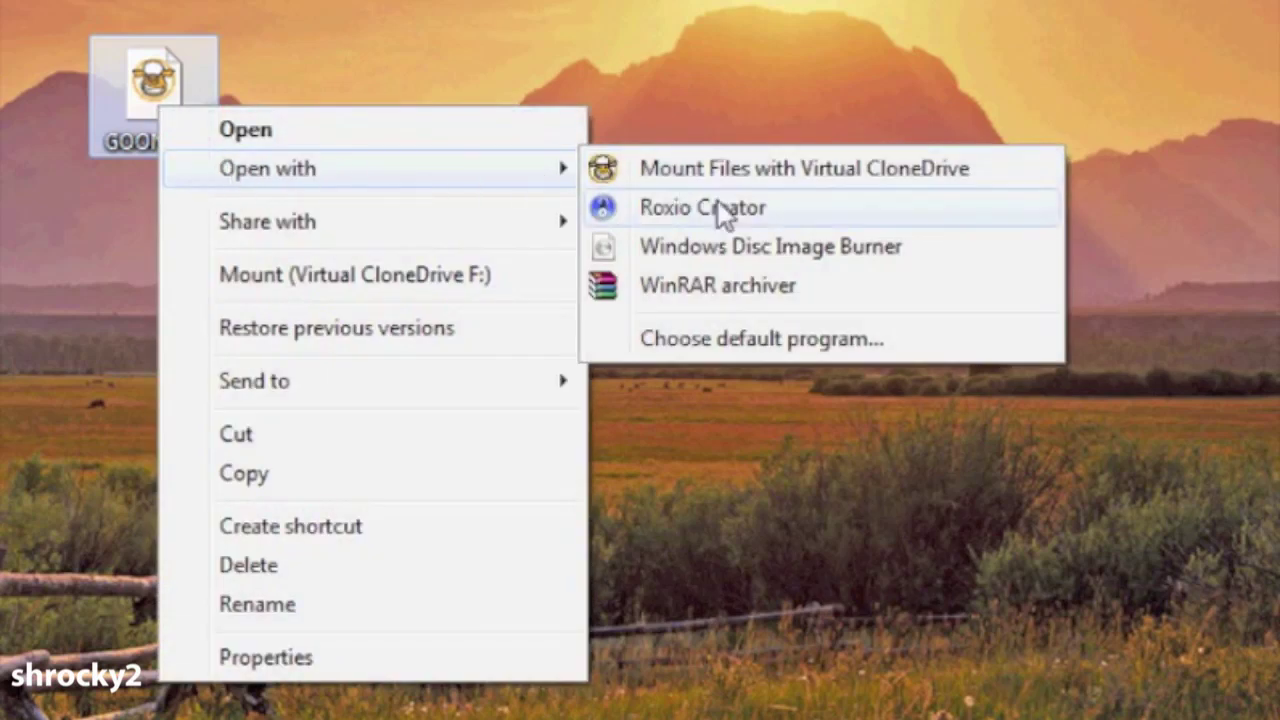
click(749, 250)
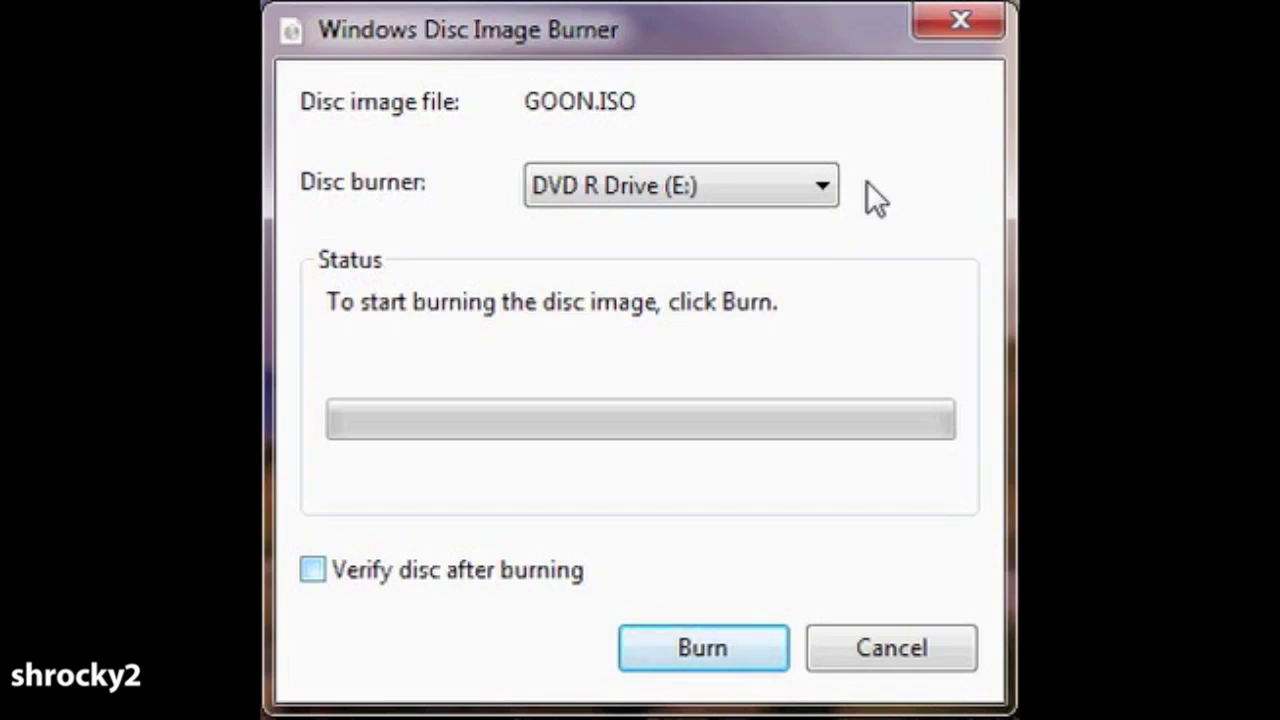
Check the available disc burners and keep DVD R Drive (E:)
click(809, 177)
click(813, 175)
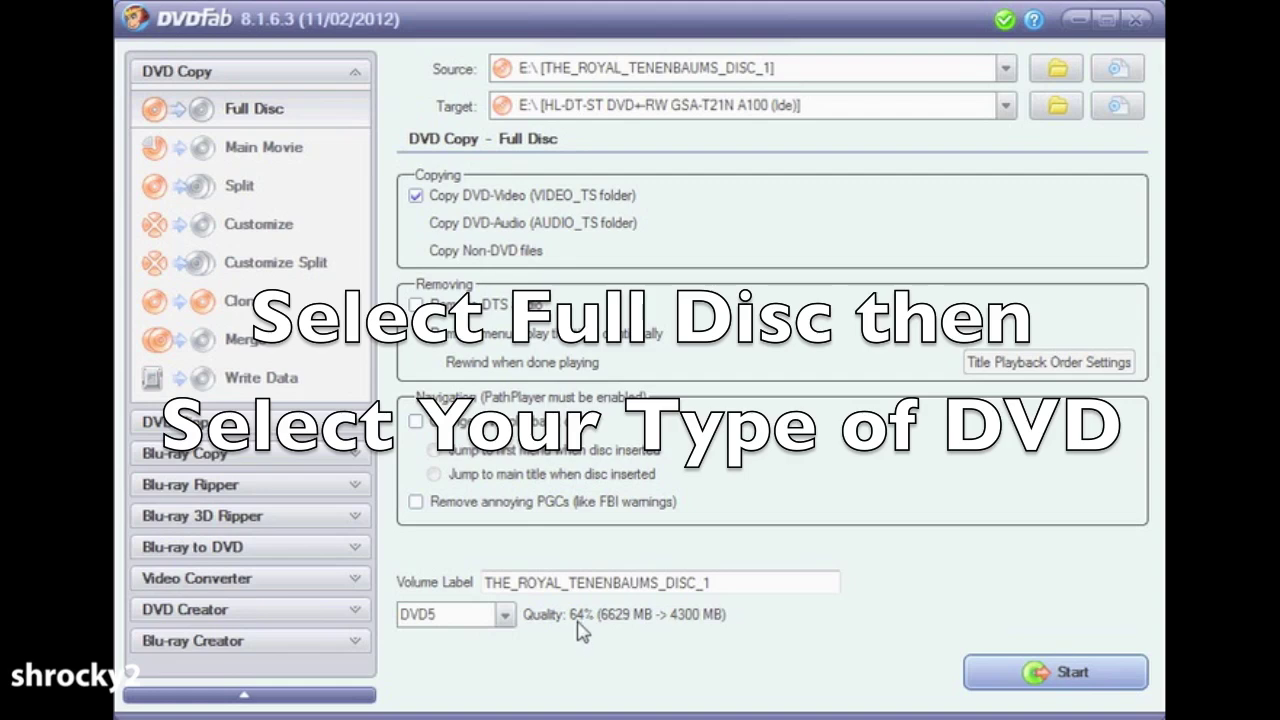
Set the full-disc output to DVD9 and target THE_ROYAL_TENENBAUMS_DISC_1.iso on the Desktop
click(506, 615)
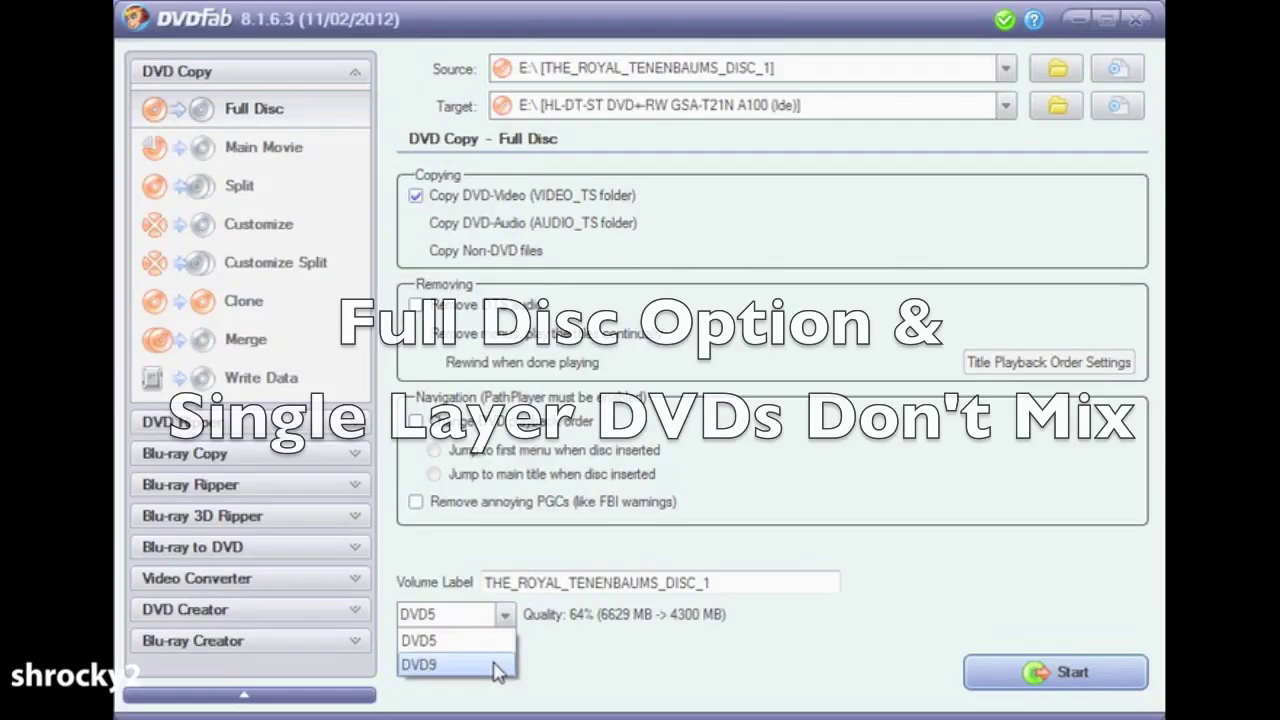
click(335, 625)
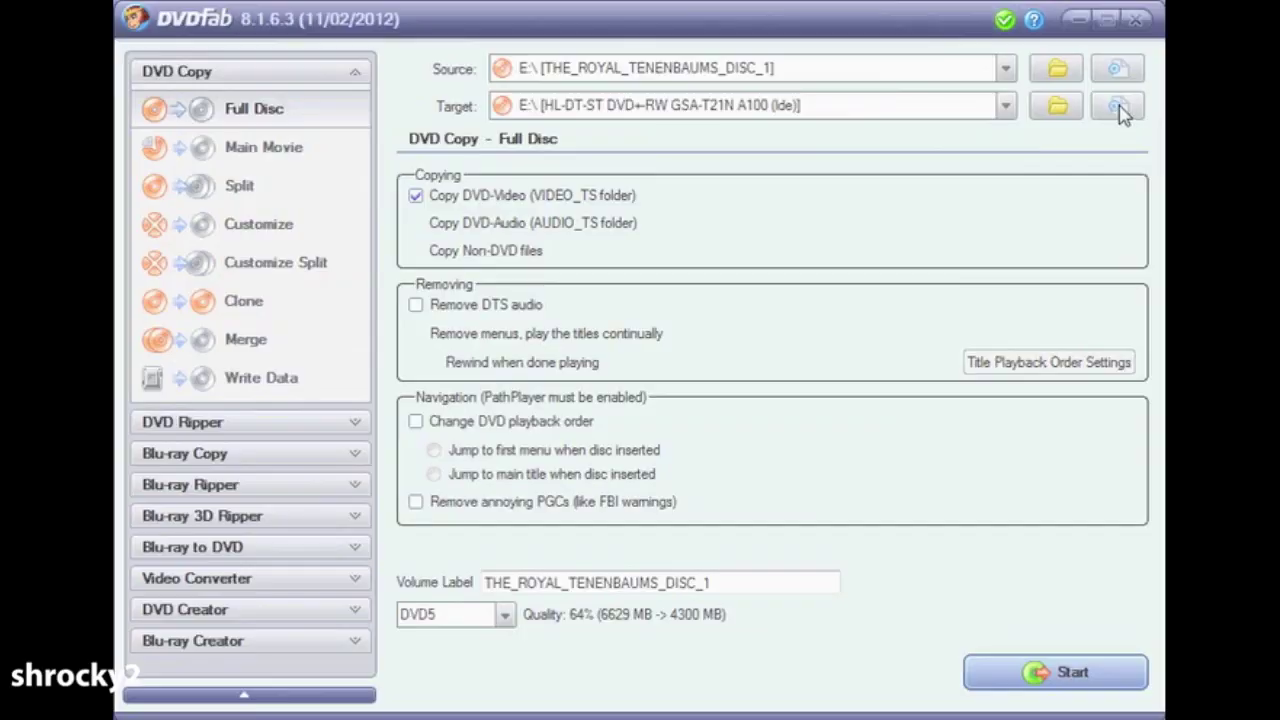
click(1188, 218)
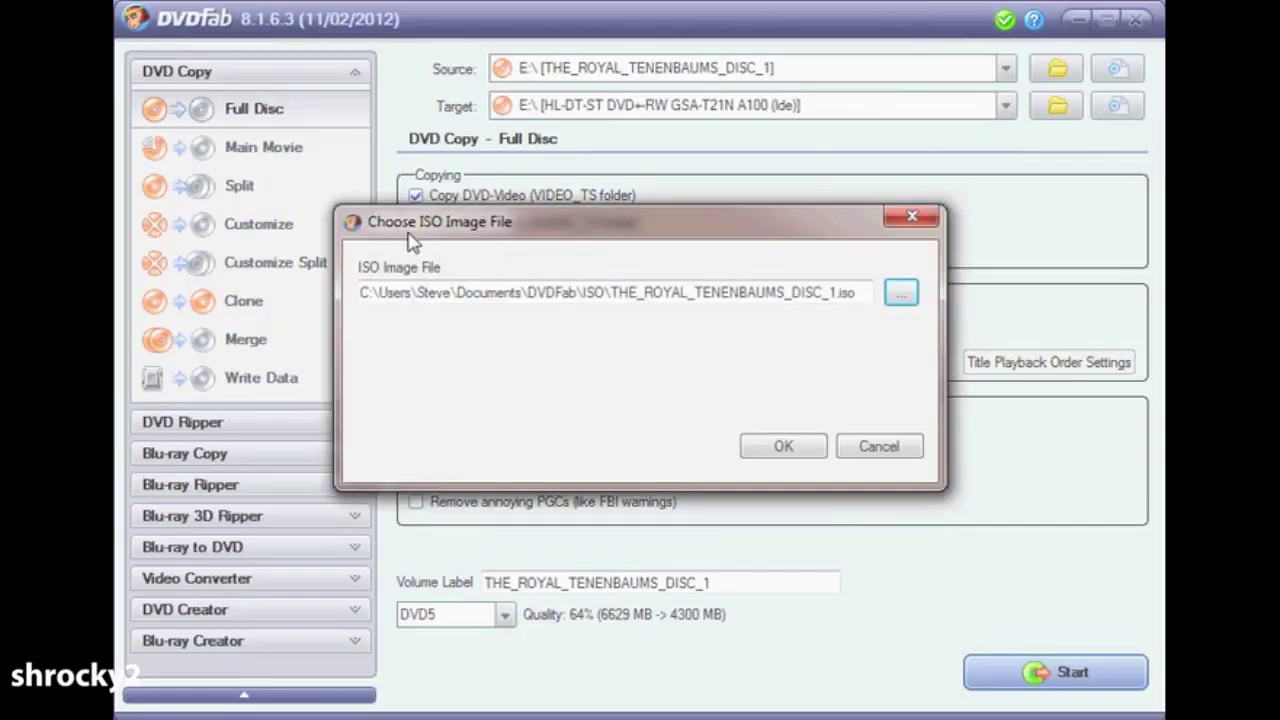
click(901, 292)
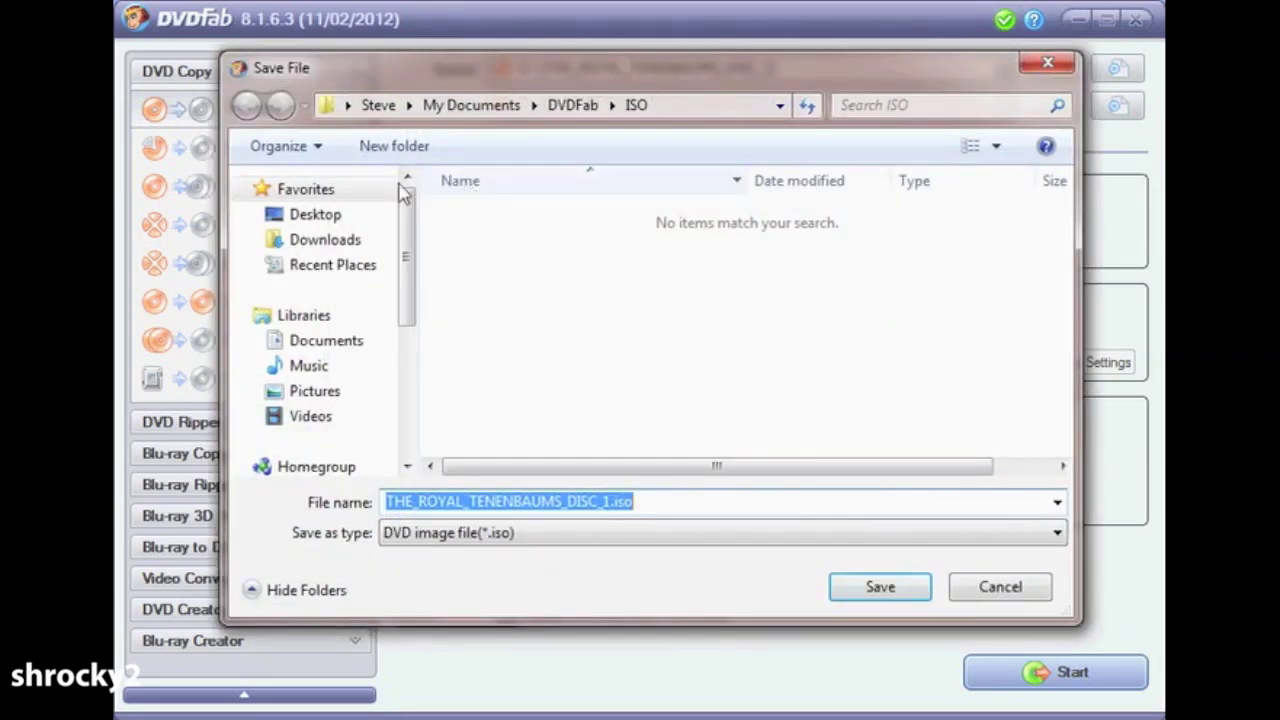
click(327, 222)
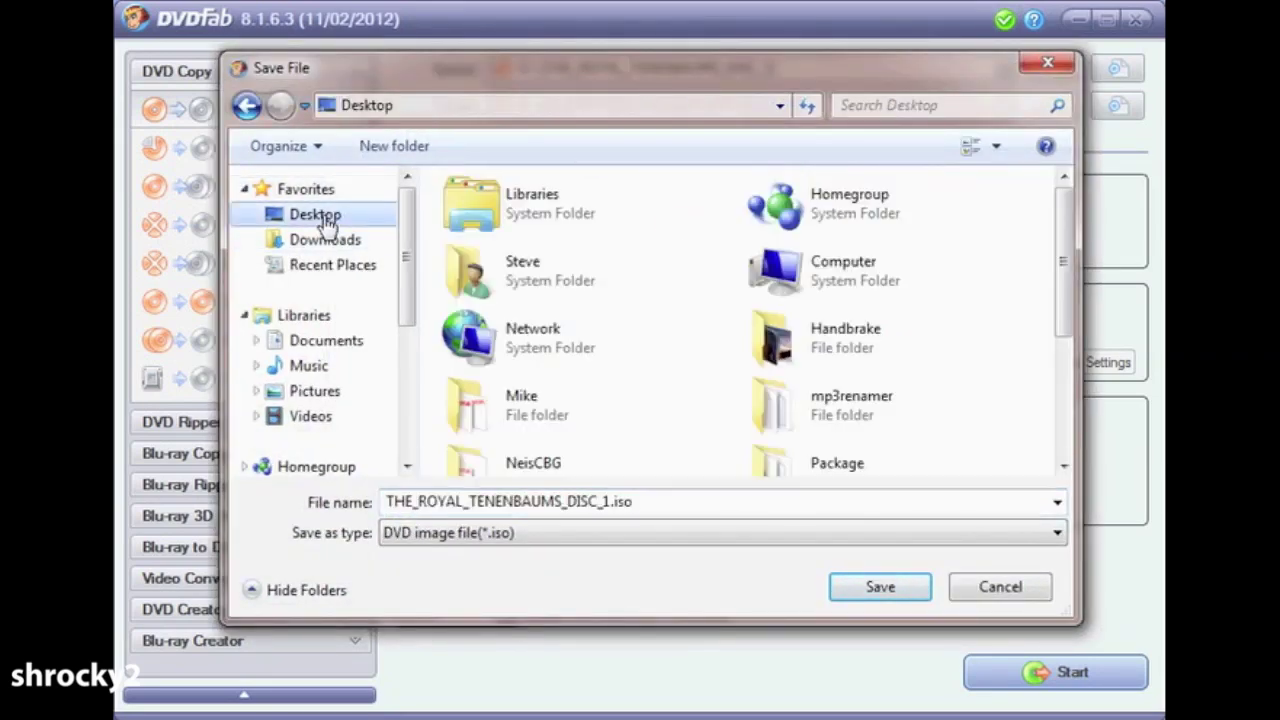
click(857, 592)
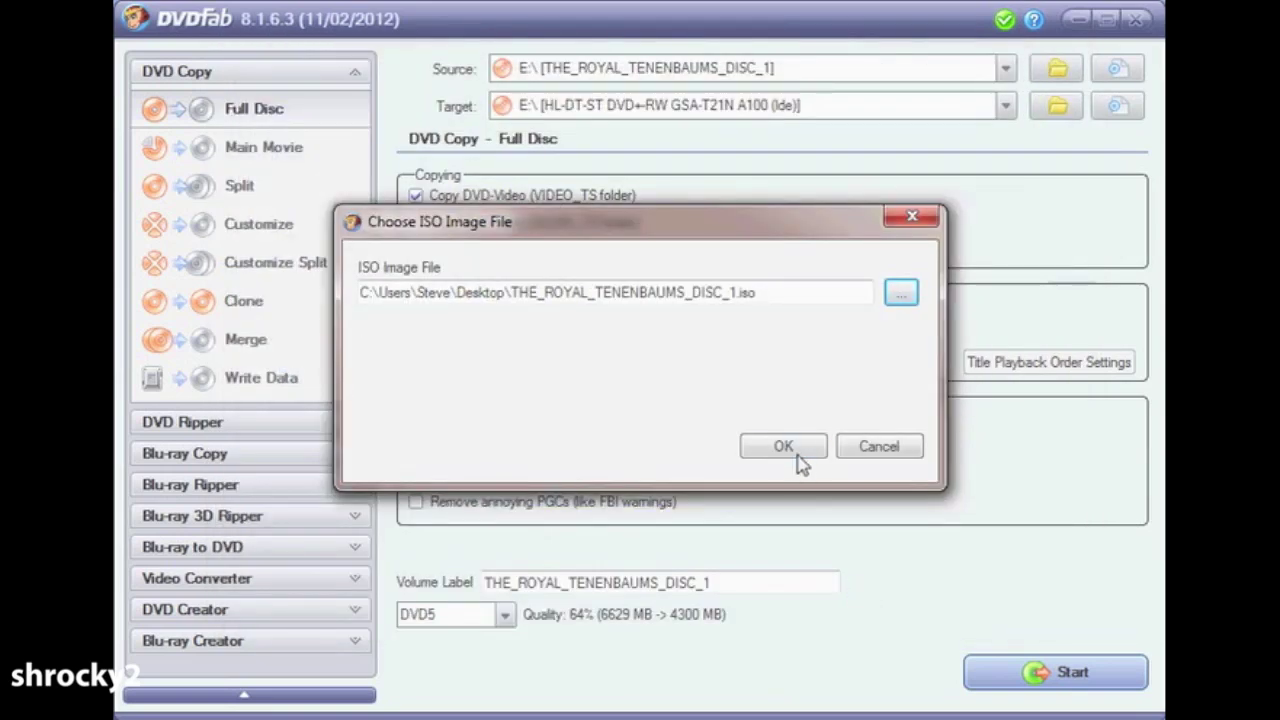
click(797, 452)
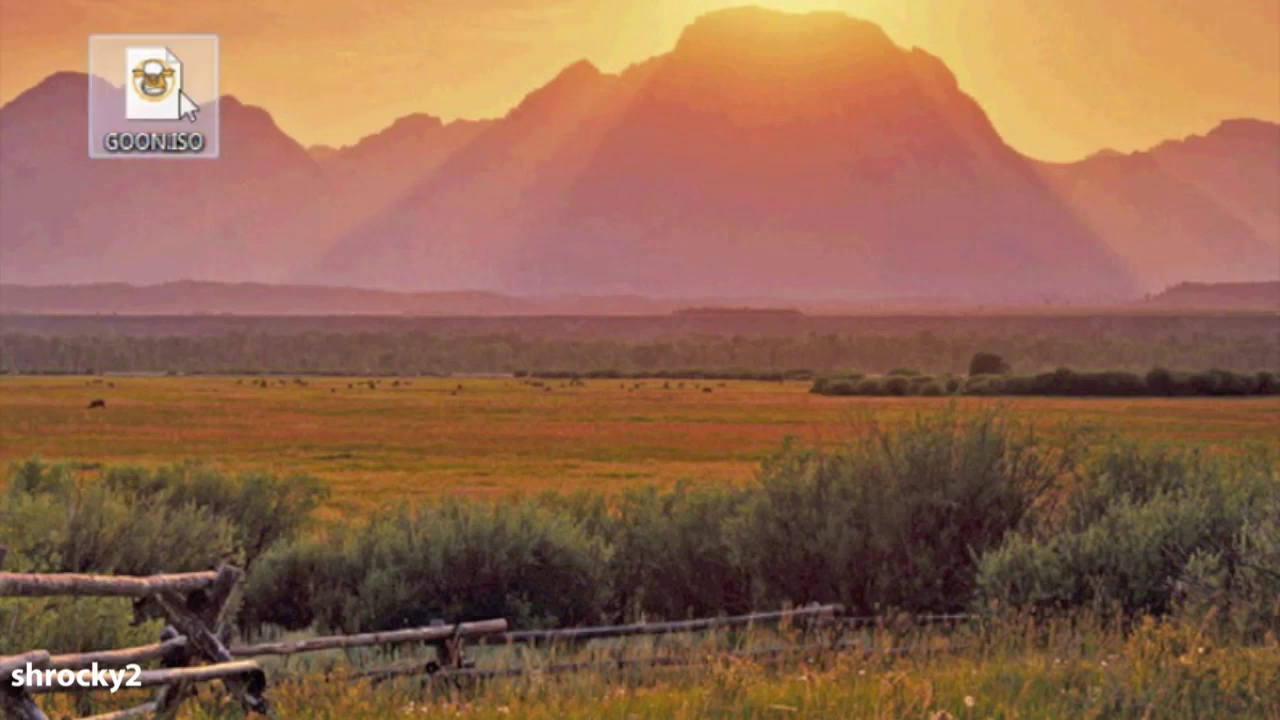
Reopen GOON.ISO in Windows Disc Image Burner, keeping DVD R Drive (E:) as burner
right_click(159, 107)
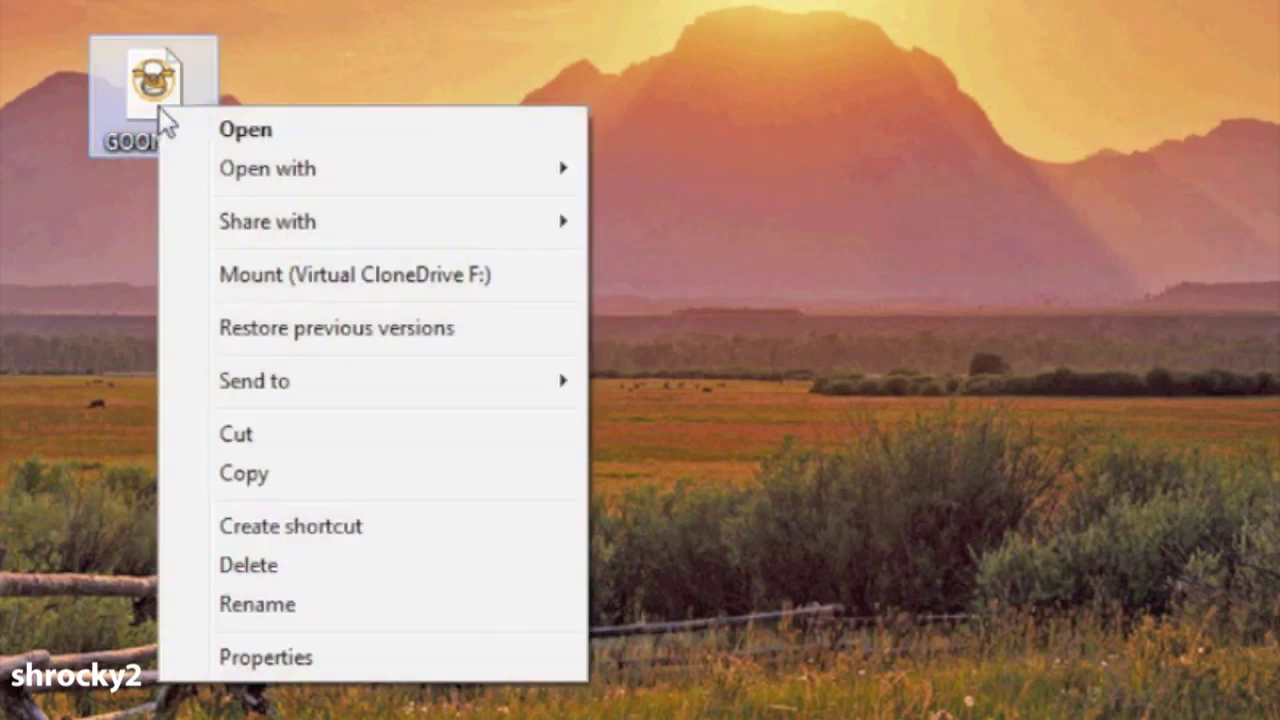
mouse_move(199, 170)
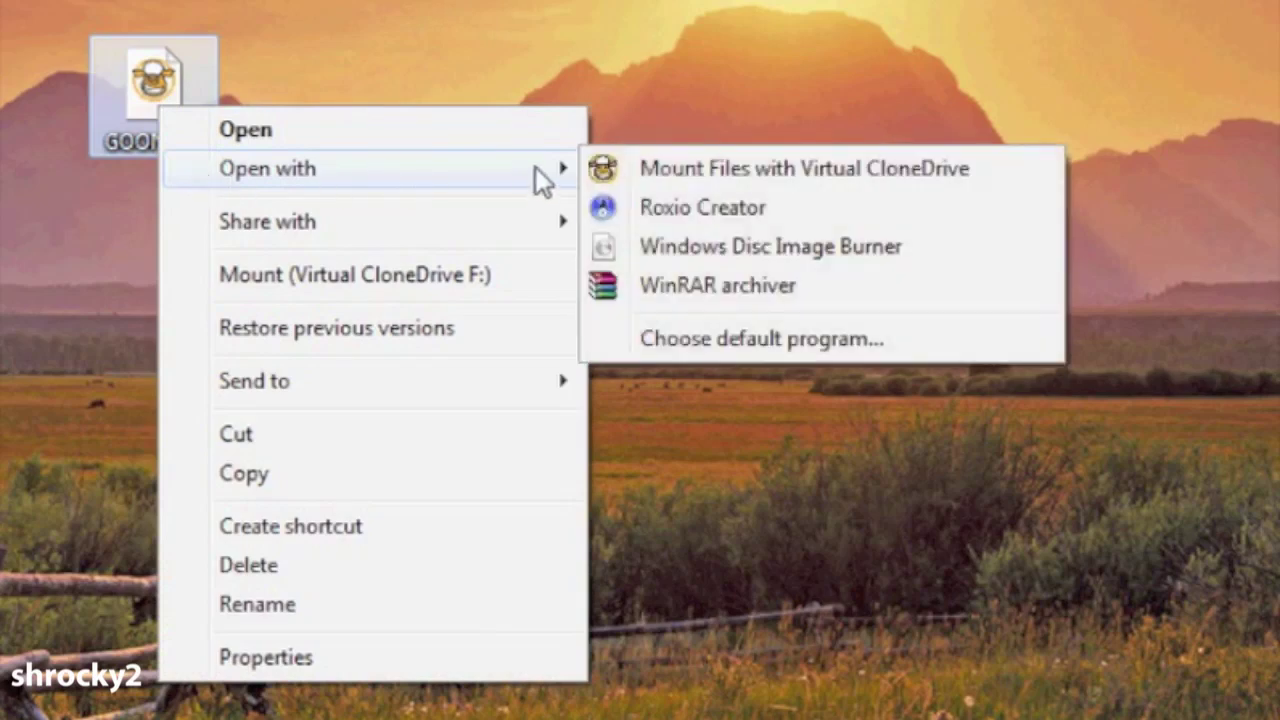
click(749, 250)
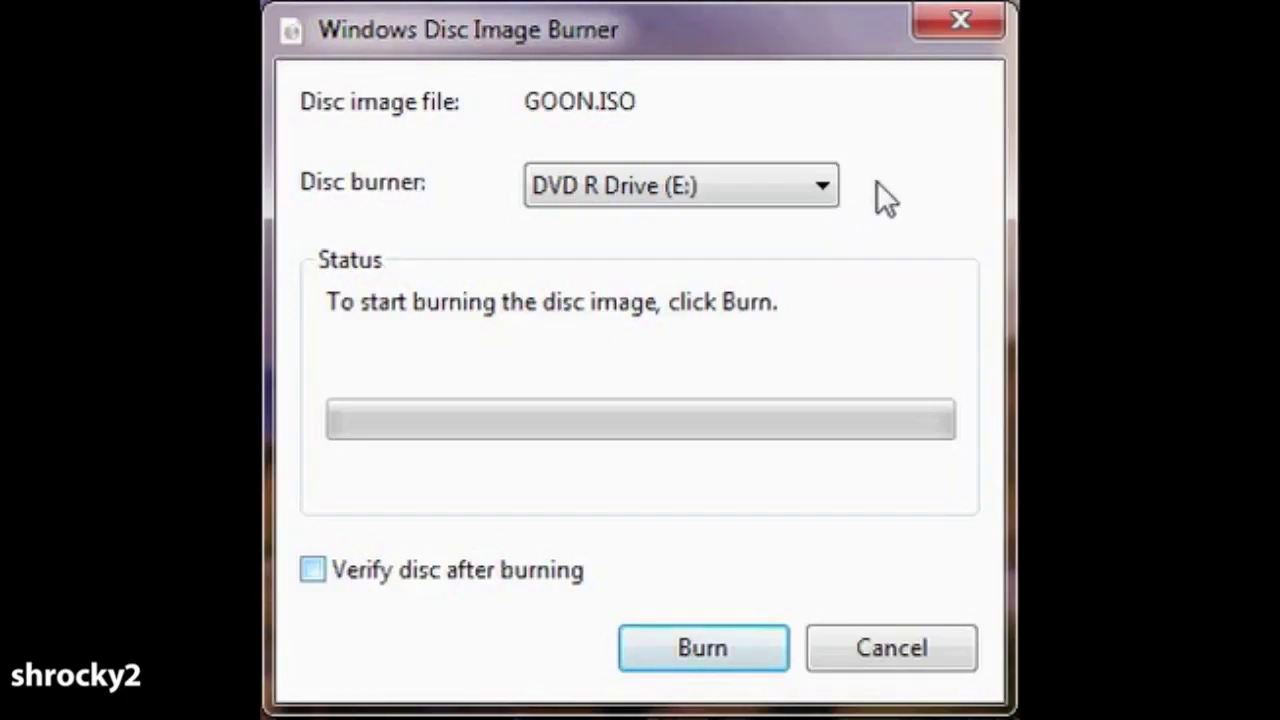
click(813, 183)
click(814, 184)
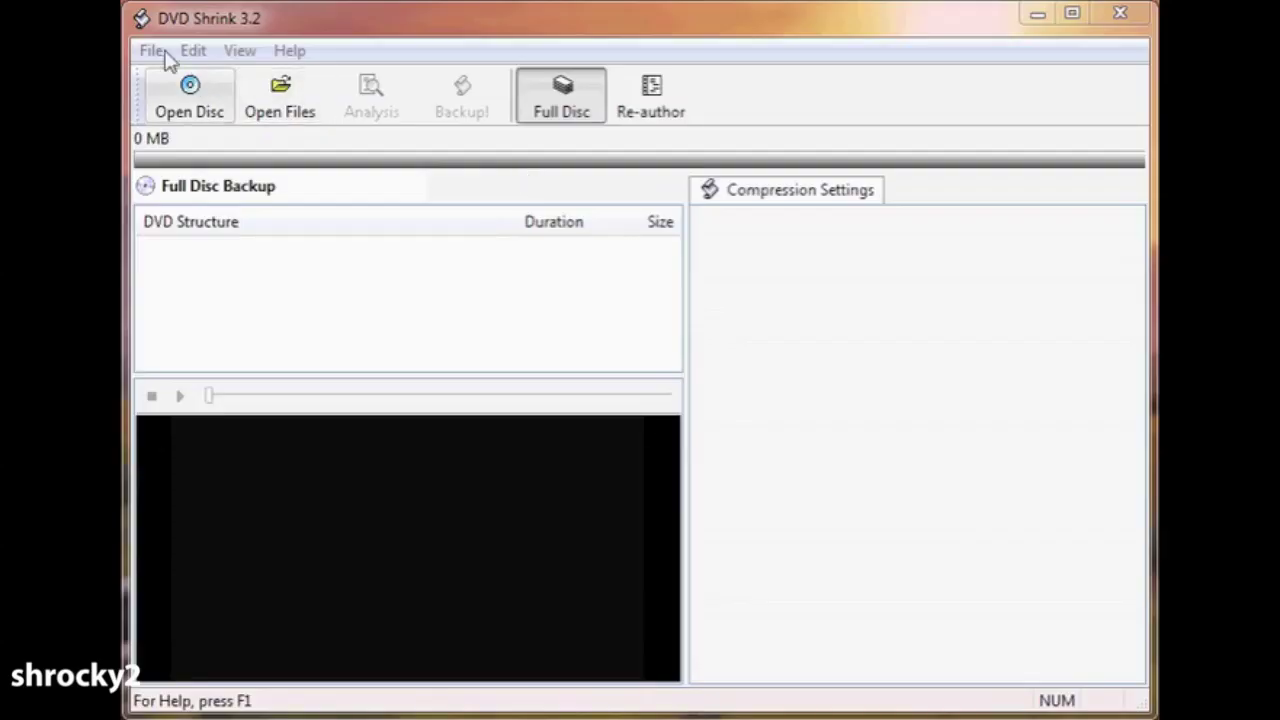
Open and analyse GOON.ISO from the Desktop, then switch to Re-author mode
click(152, 52)
click(297, 142)
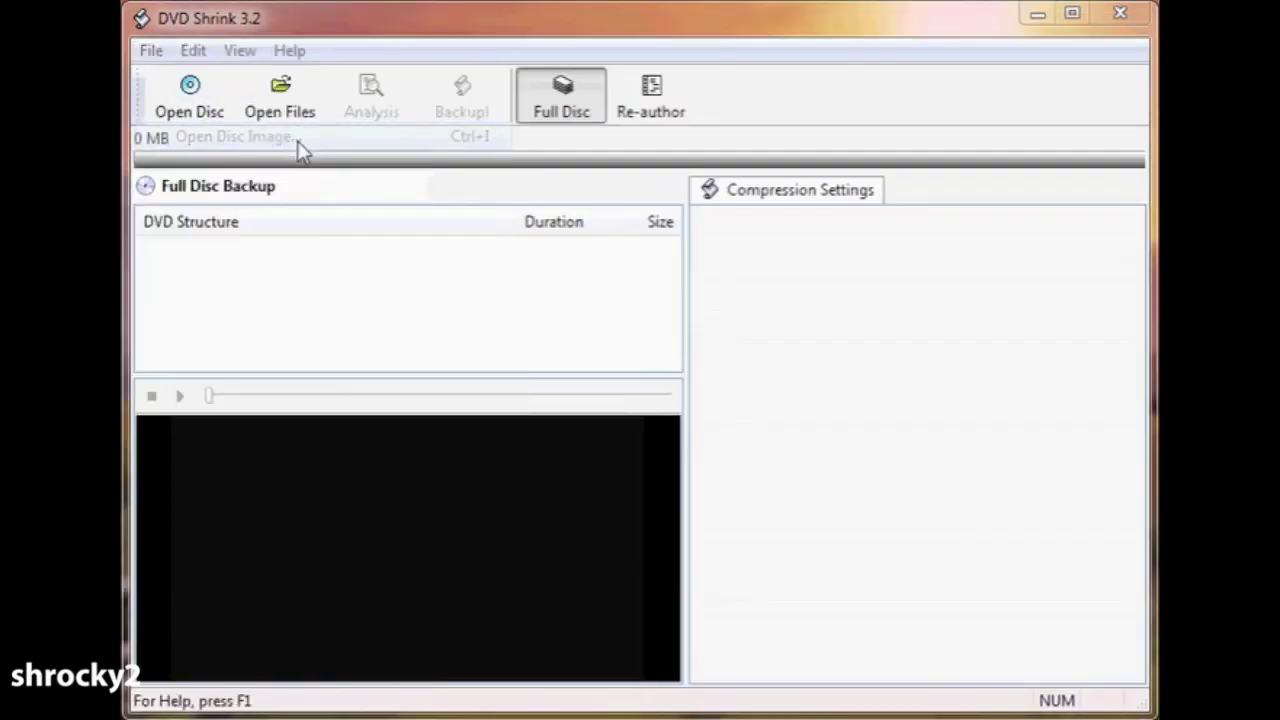
click(490, 227)
click(514, 258)
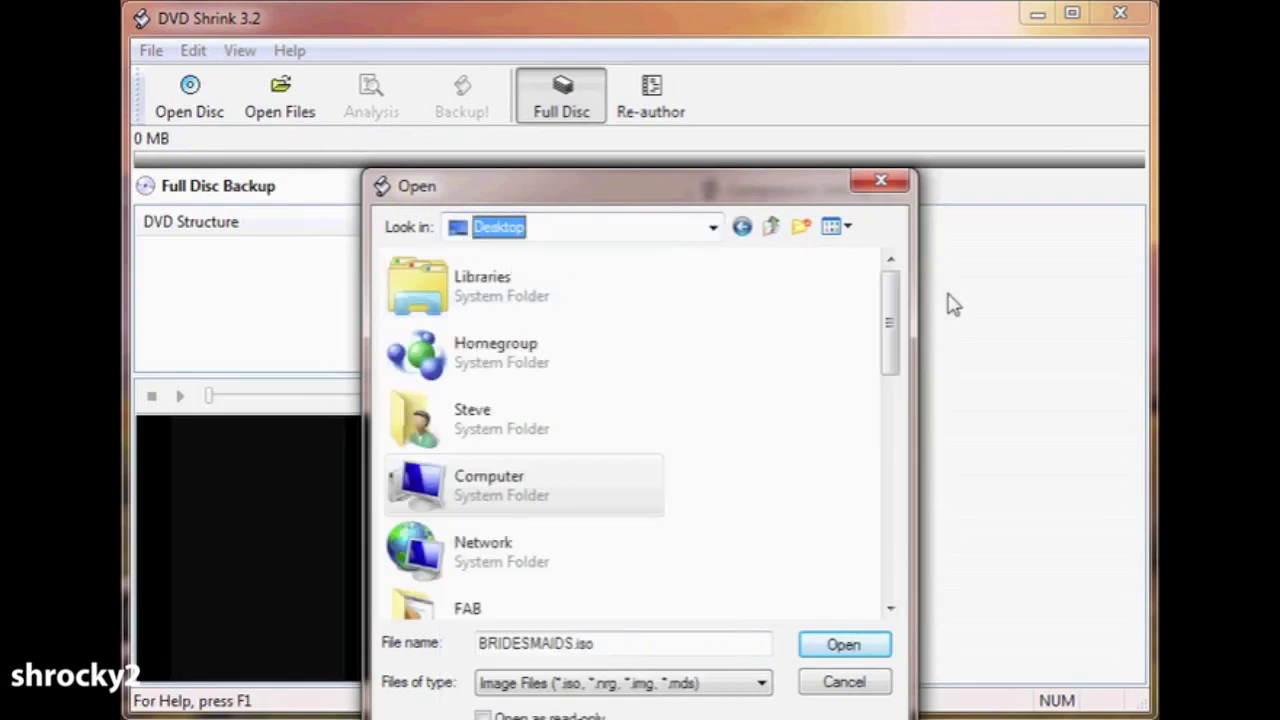
drag(893, 323, 889, 545)
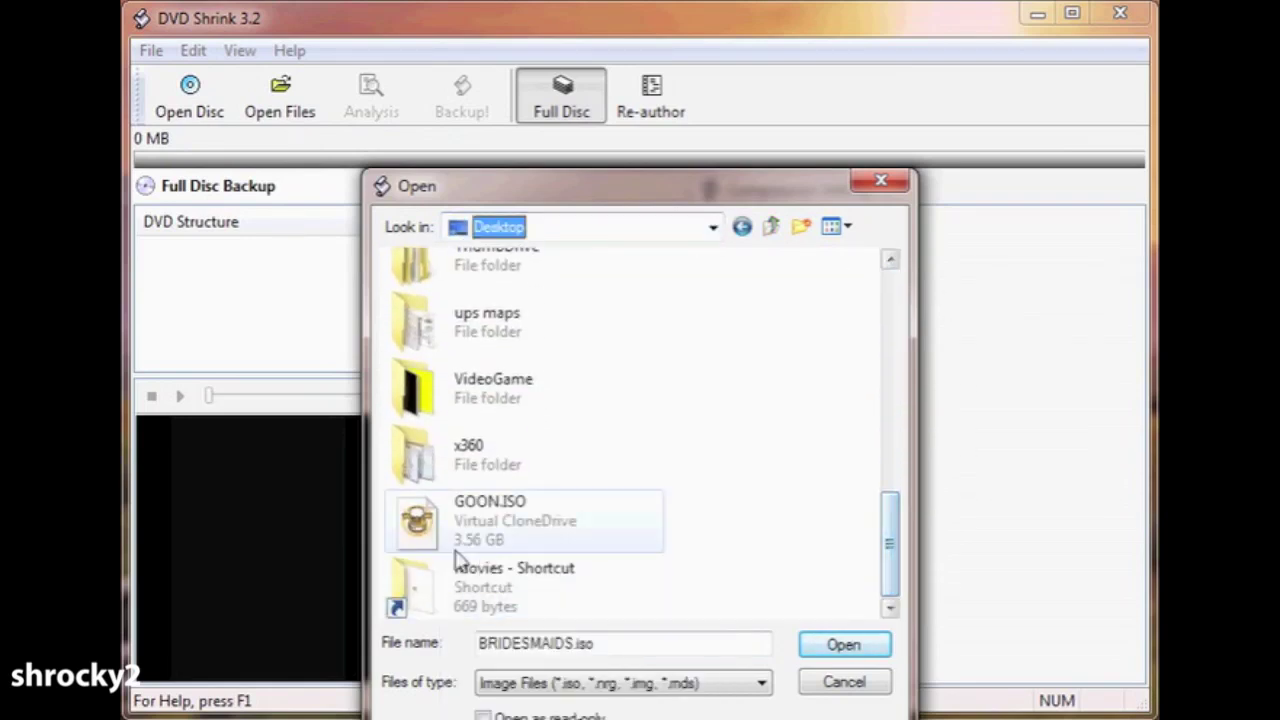
click(465, 530)
click(828, 648)
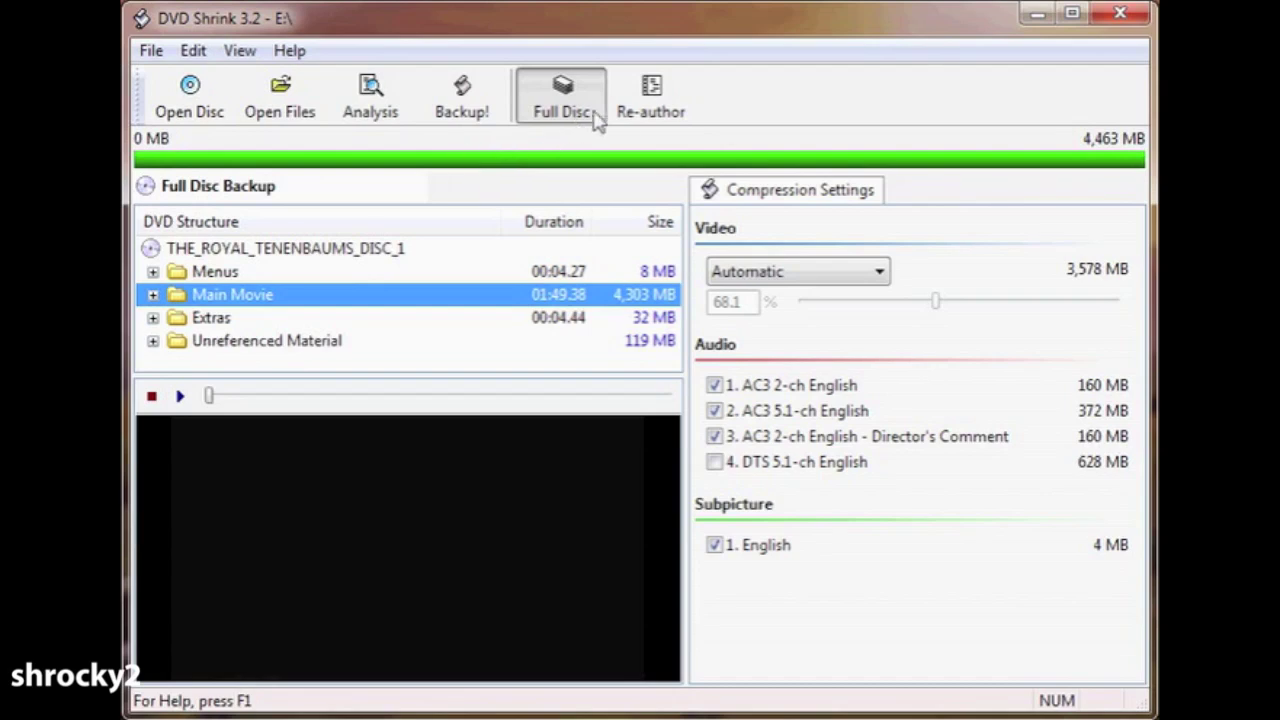
click(667, 117)
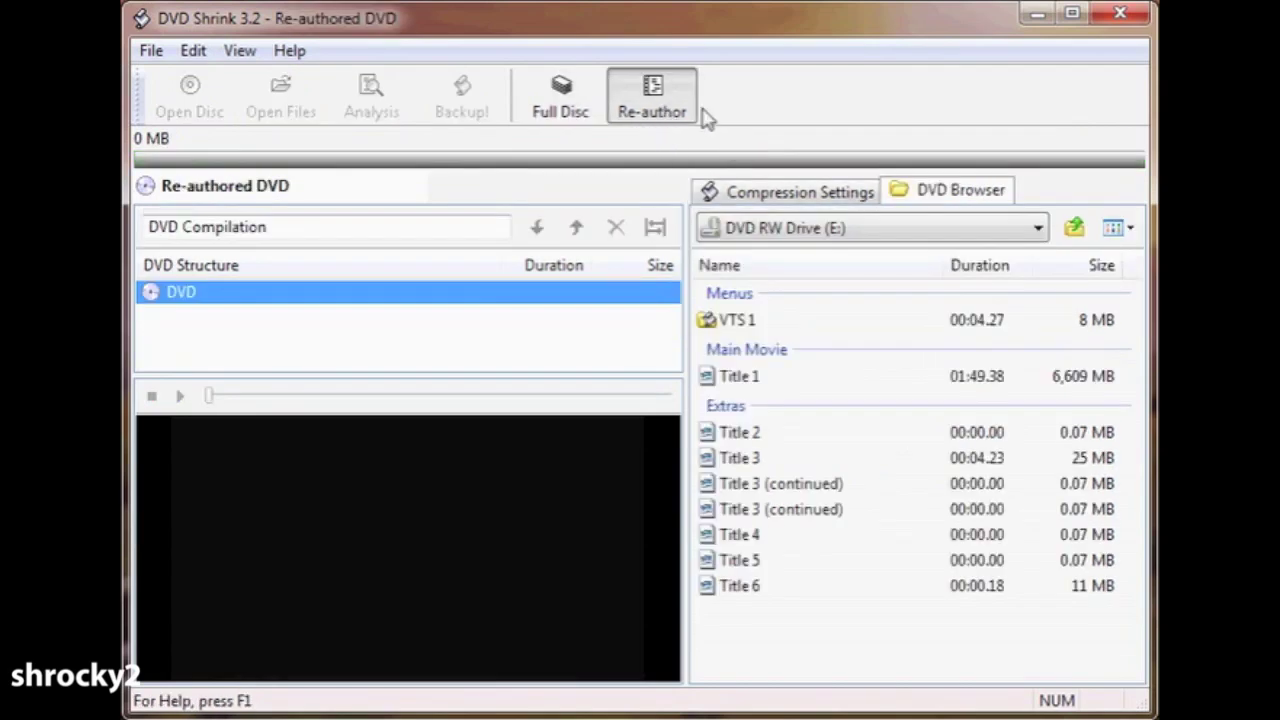
Add Title 1 to the new DVD and review its 71.1% compression settings
click(746, 379)
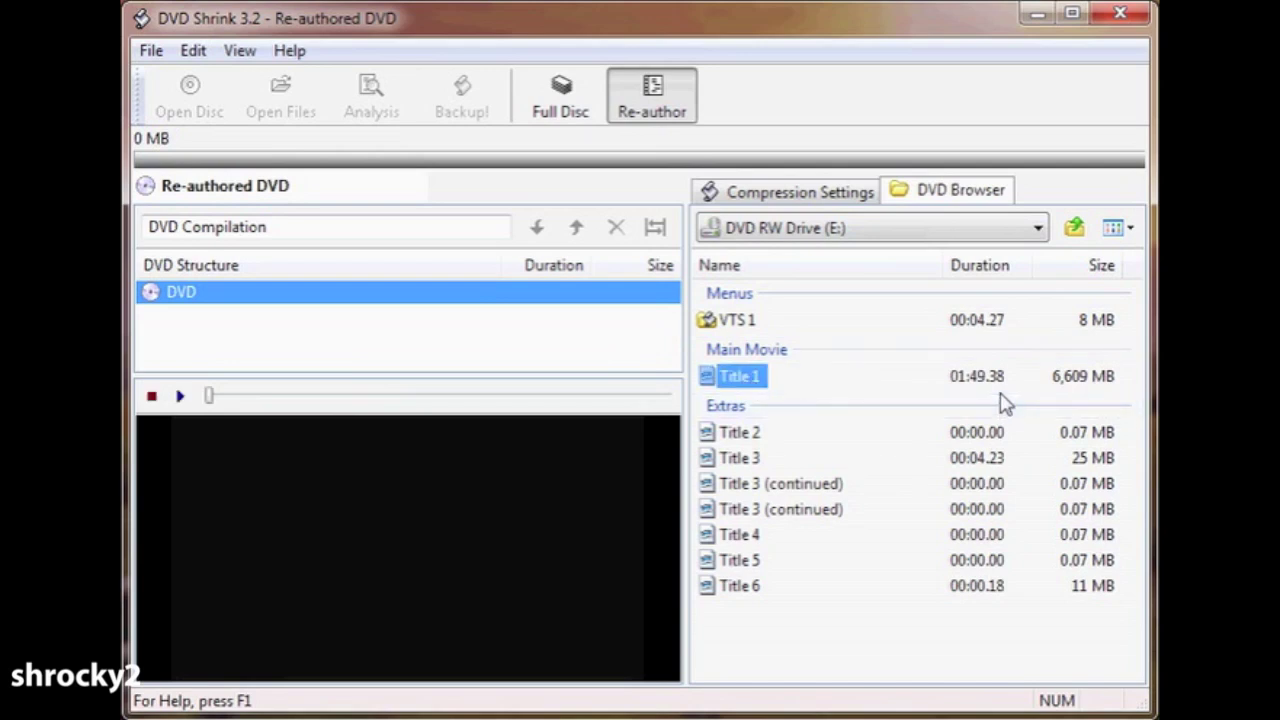
drag(750, 382, 434, 326)
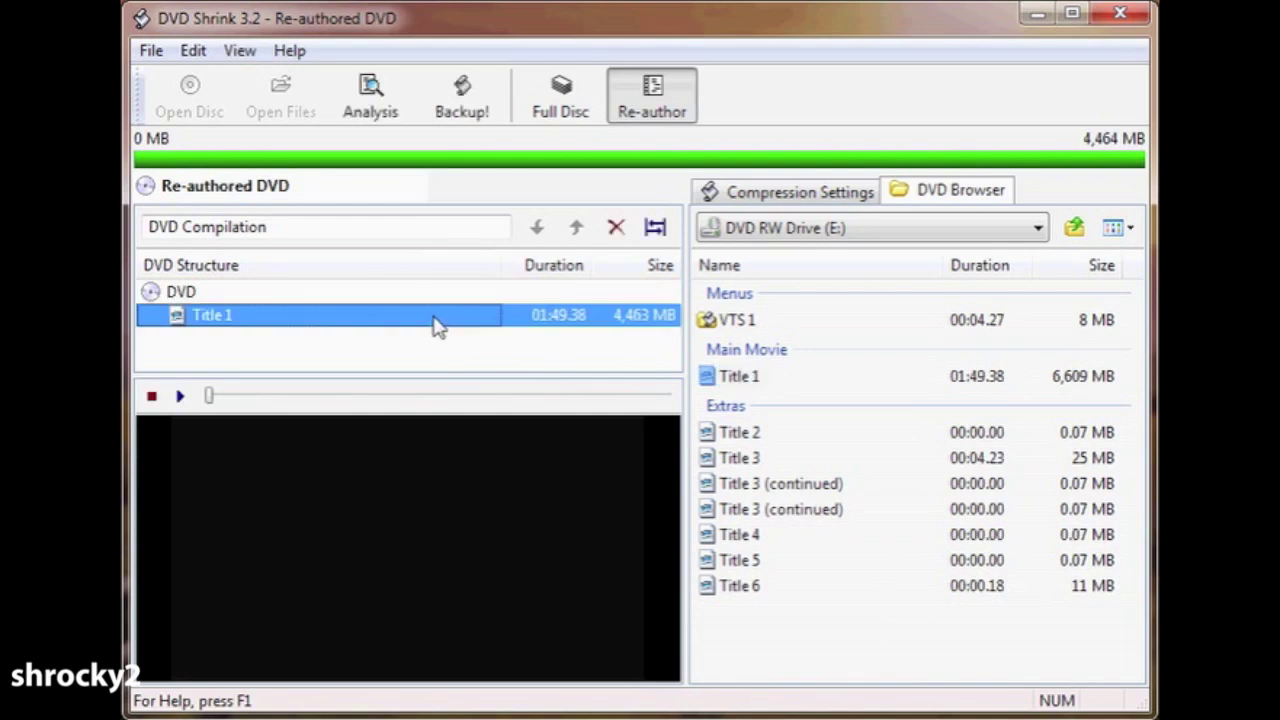
click(792, 200)
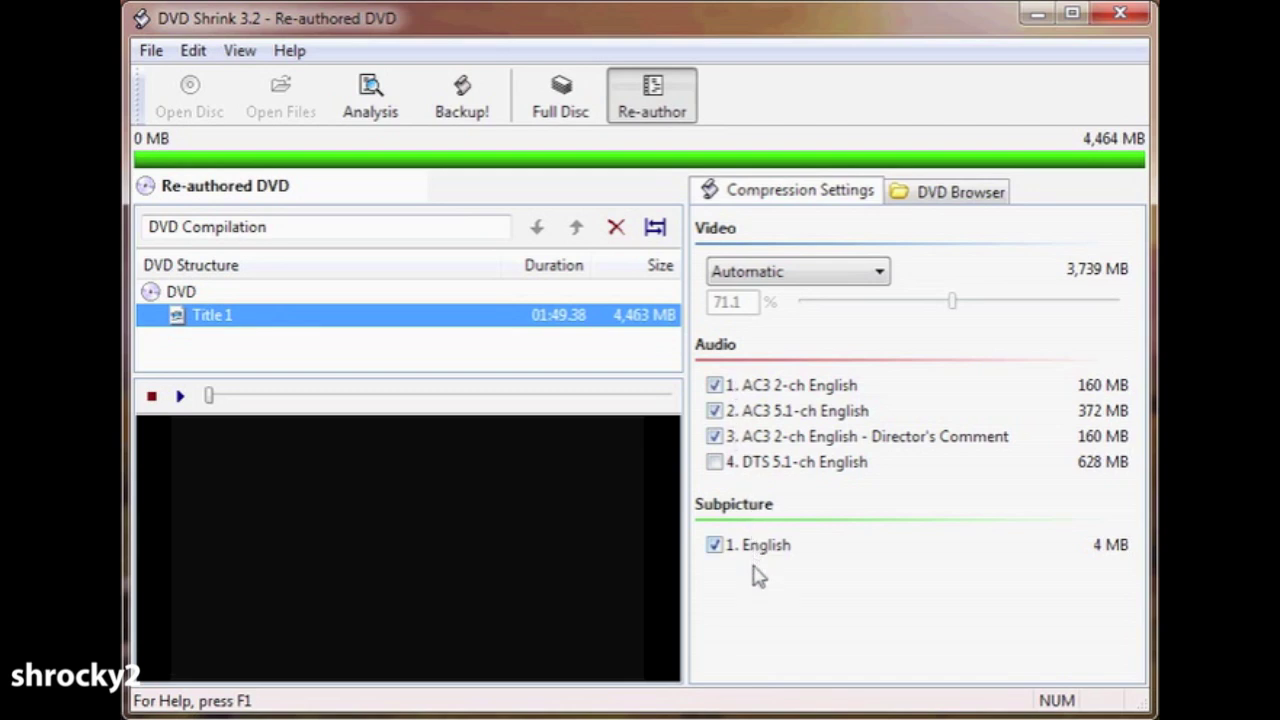
right_click(448, 482)
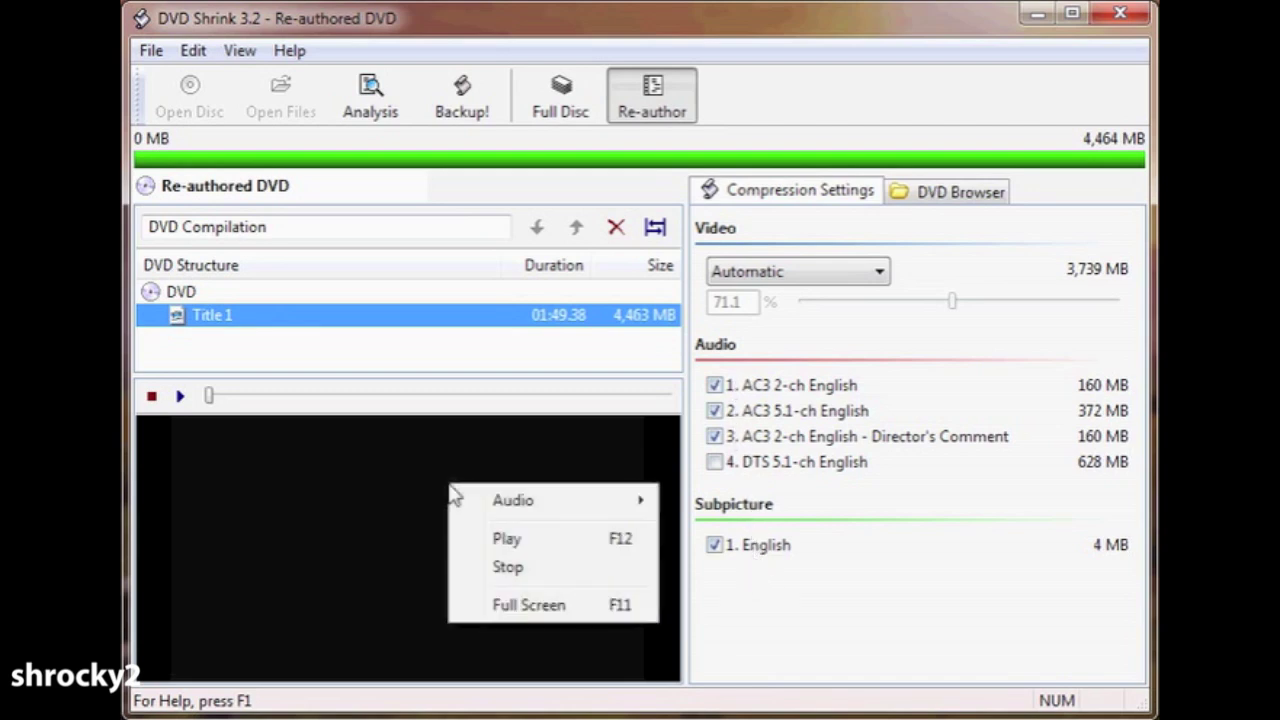
mouse_move(478, 502)
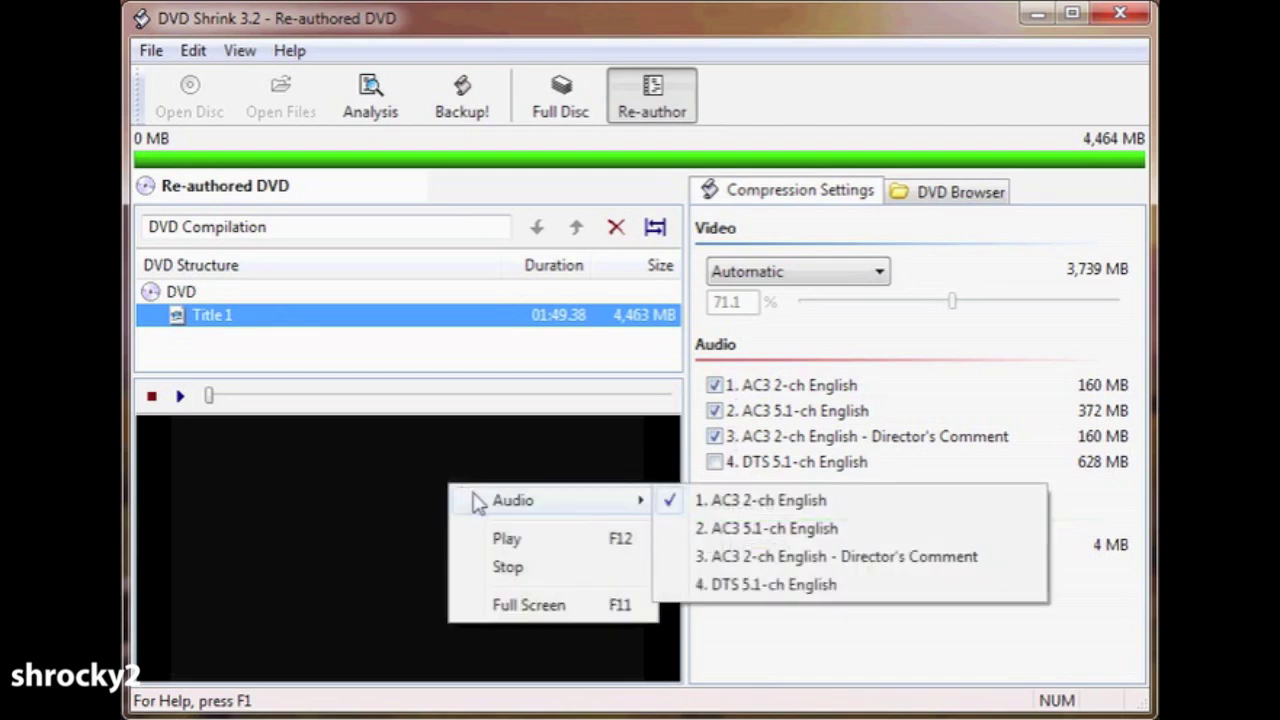
click(180, 400)
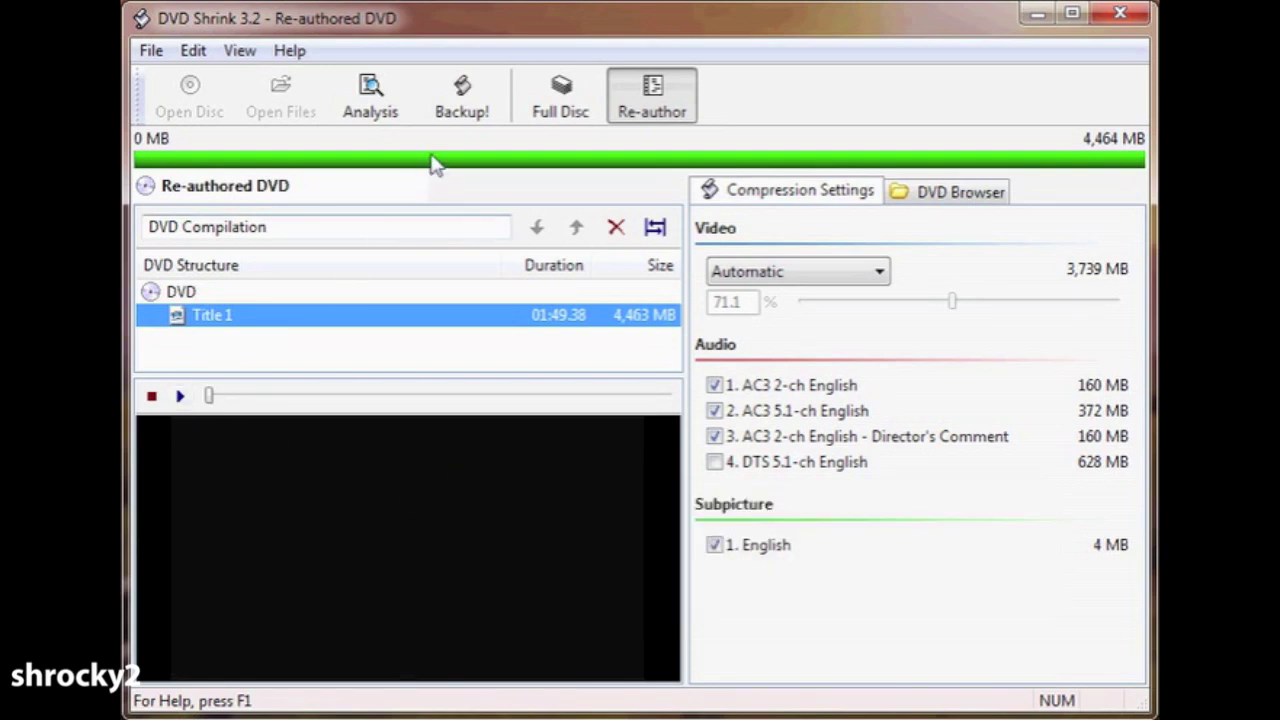
Back up the re-authored movie to the ISO image file C:\Movies\THE_ROYAL_TENENBAUMS_DISC_1.ISO
click(482, 108)
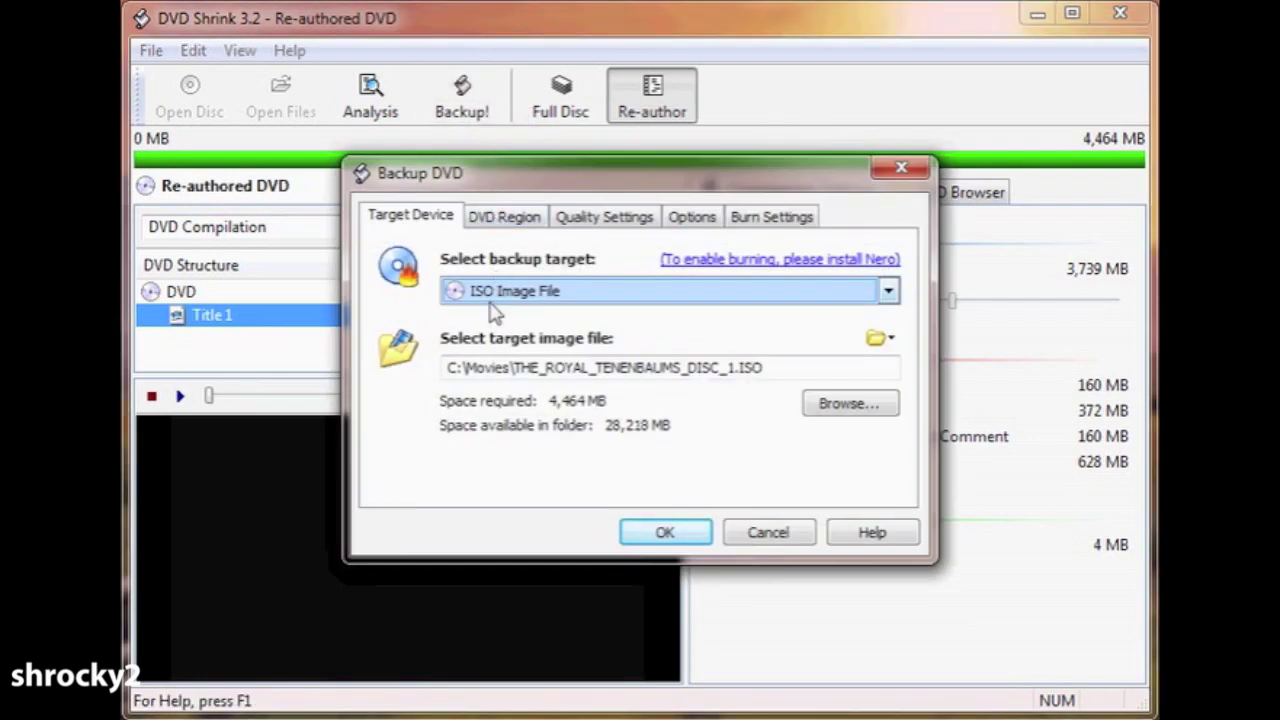
click(492, 297)
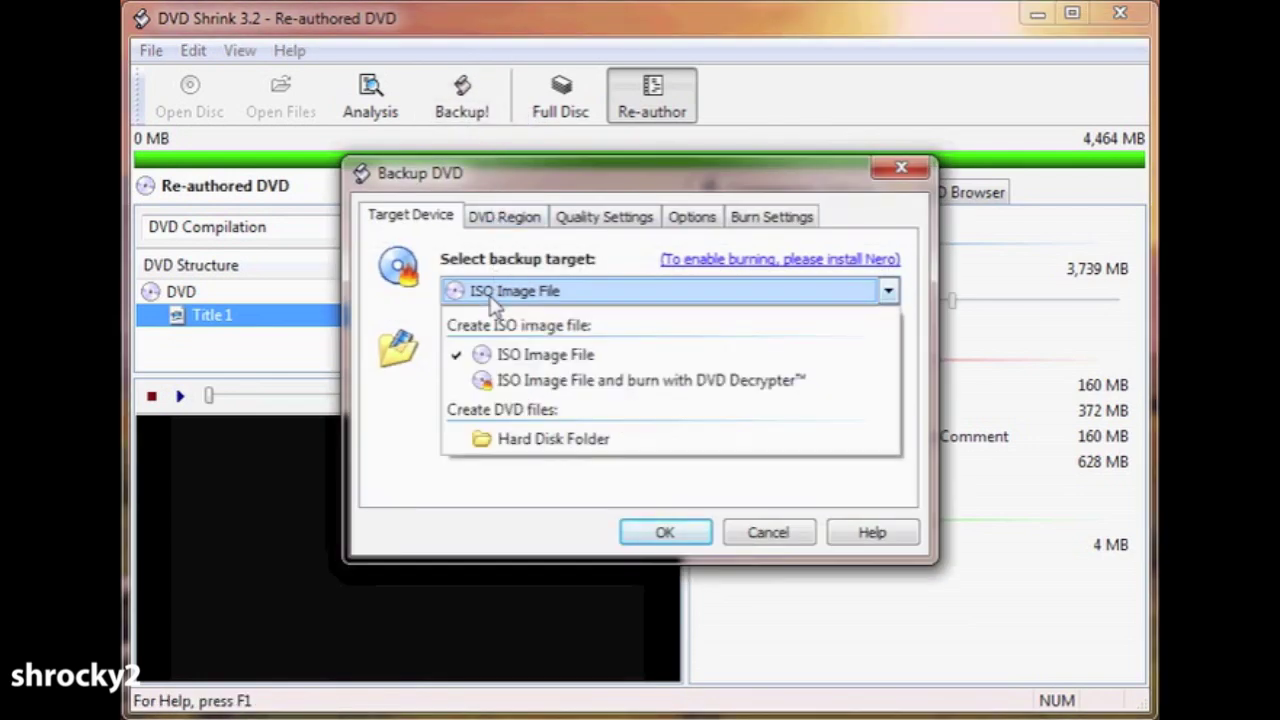
click(629, 356)
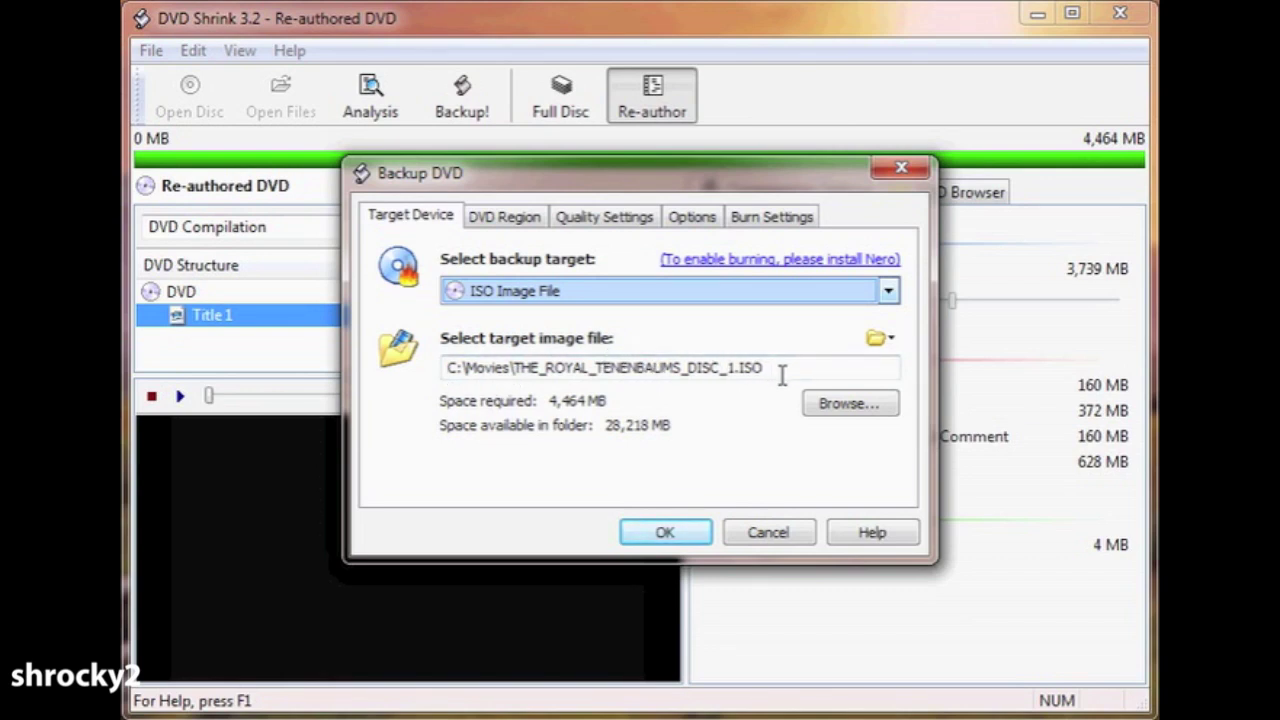
click(677, 534)
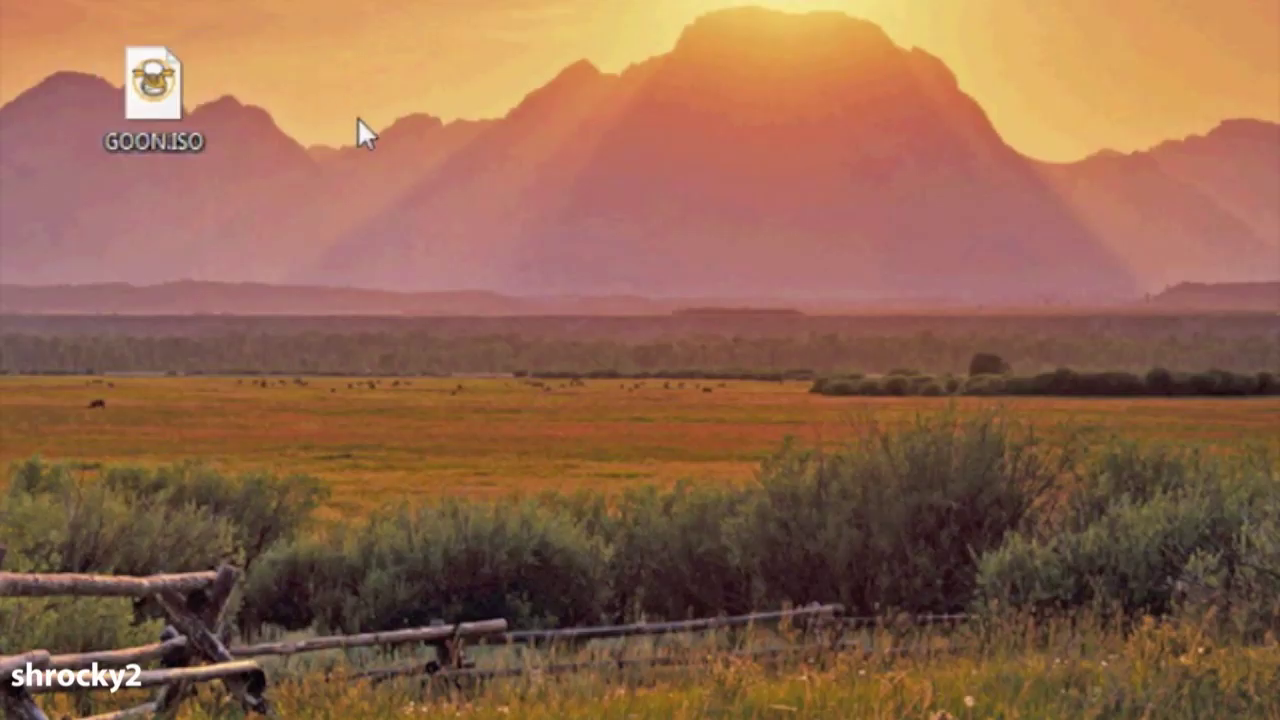
Load GOON.ISO into Windows Disc Image Burner with DVD R Drive (E:) as the burner
right_click(159, 107)
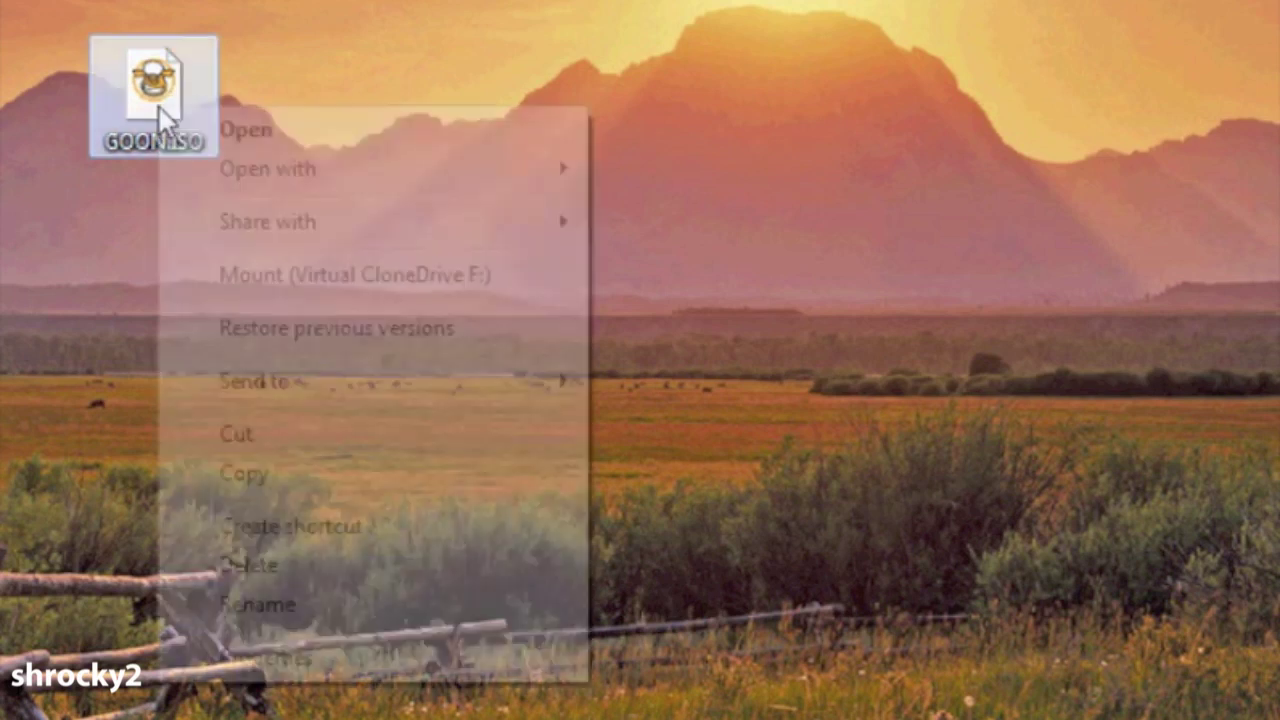
mouse_move(200, 180)
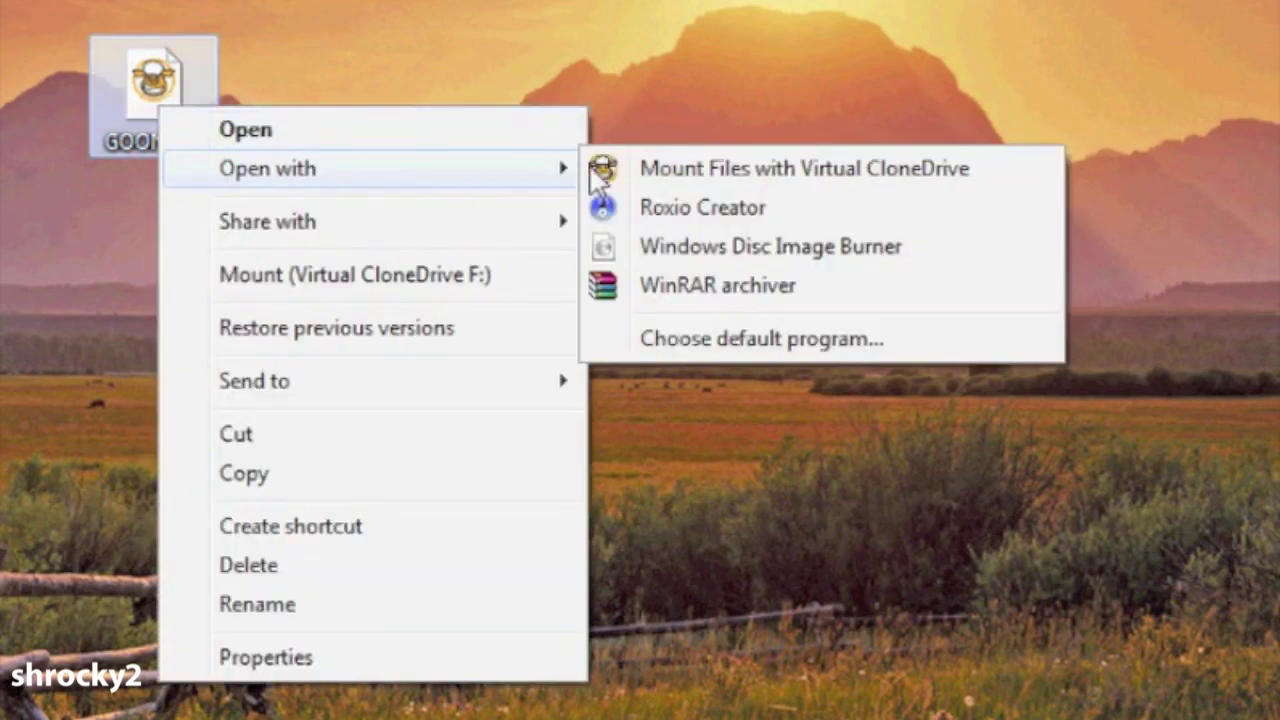
click(752, 262)
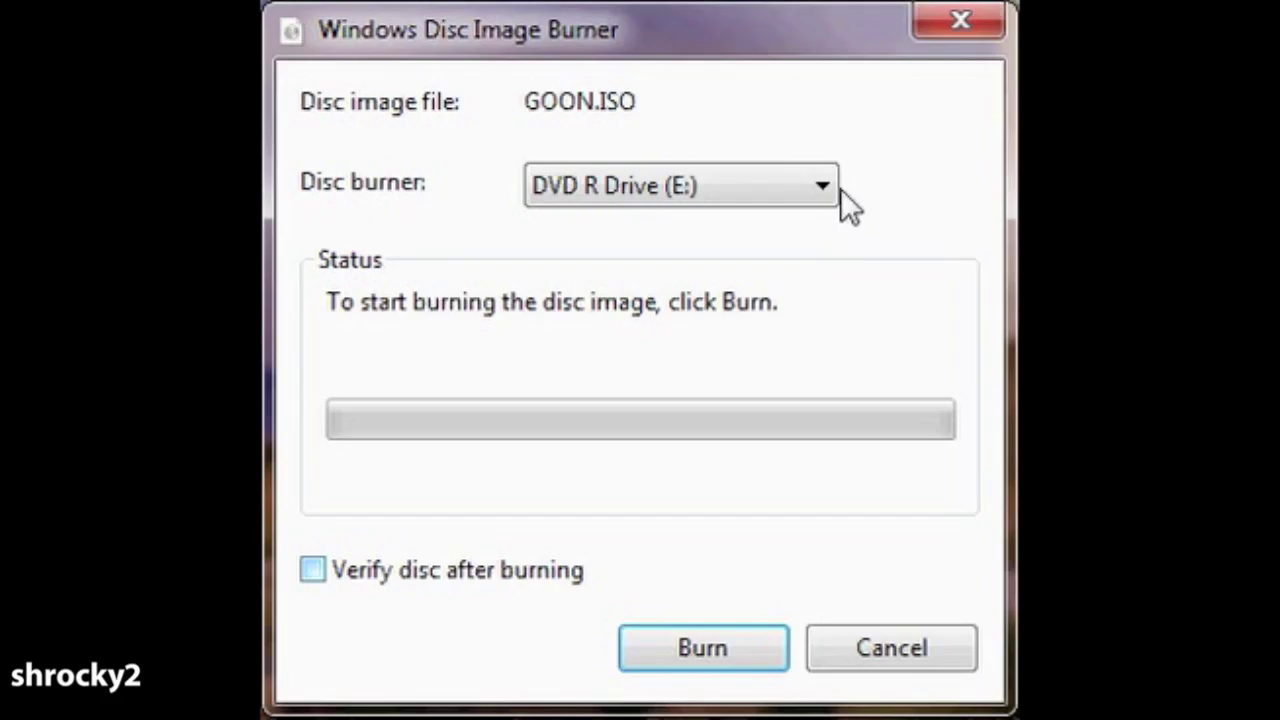
click(812, 180)
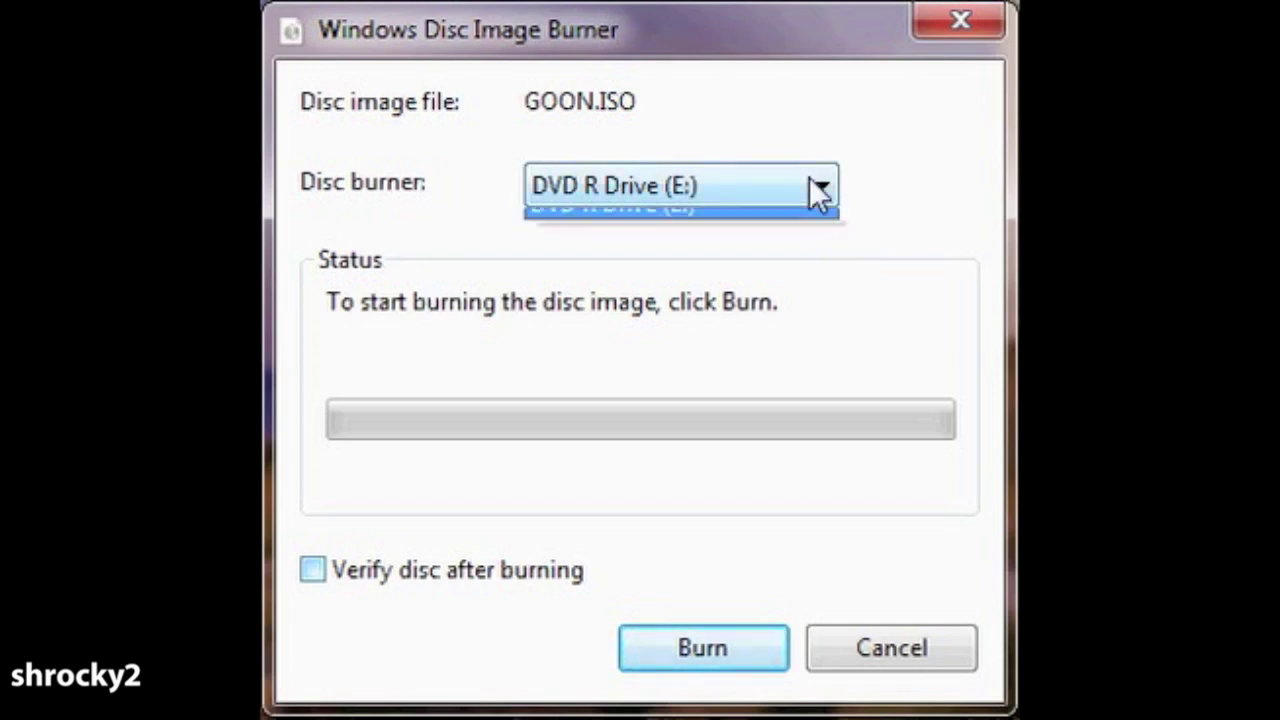